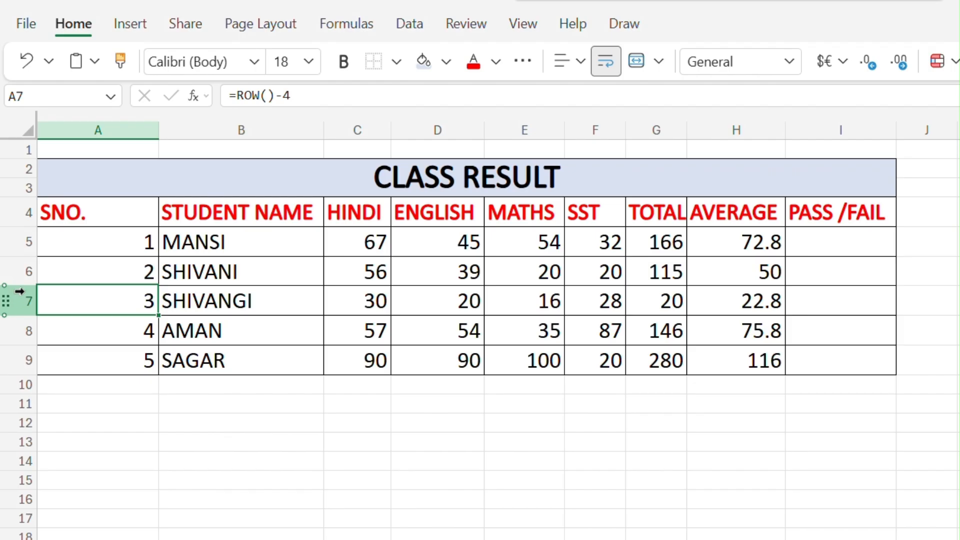
pyautogui.moveTo(20, 272); pyautogui.dragTo(17, 299)
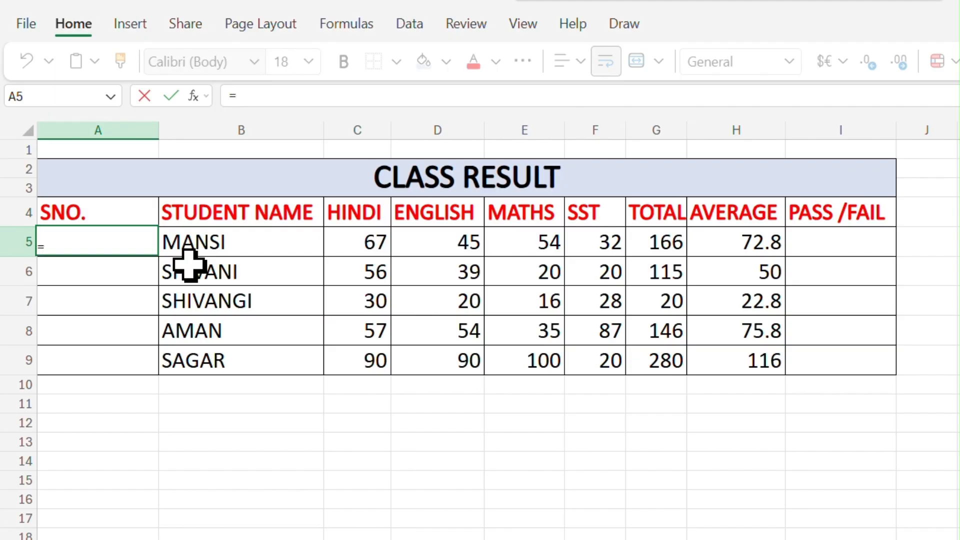
# Step: Enter the formula =ROW()-4 in cell A5 and fill it down to A9 to number the students
pyautogui.write('OW(')
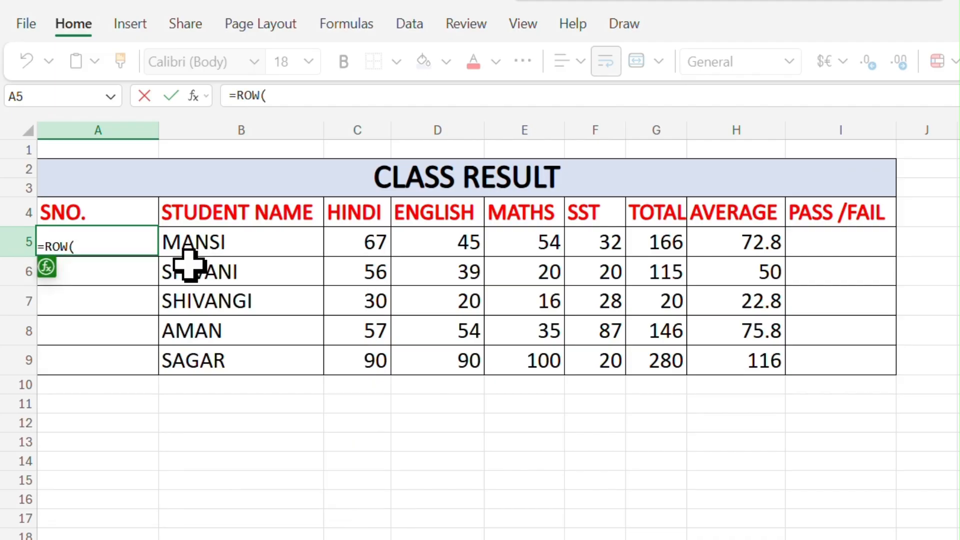
pyautogui.write(')')
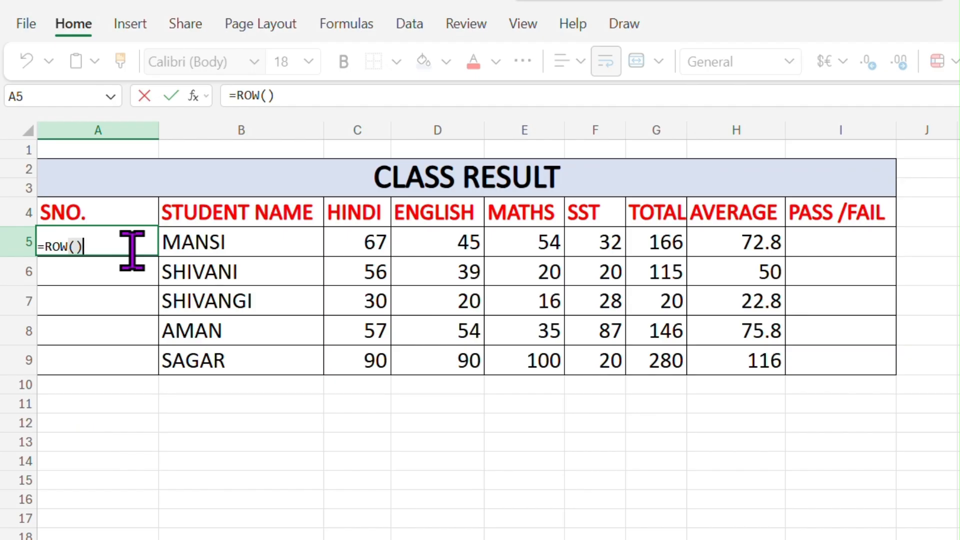
pyautogui.write('4')
pyautogui.press('Return')
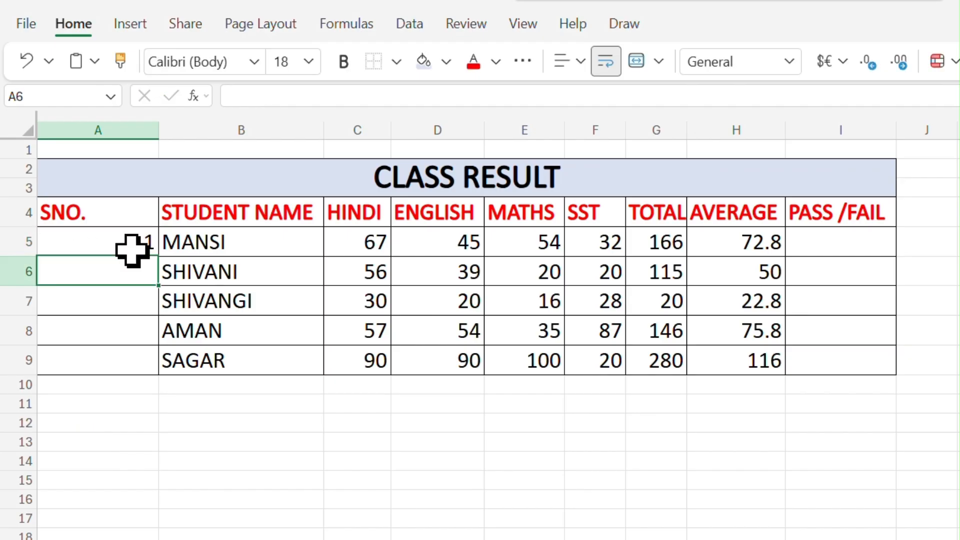
pyautogui.click(153, 245)
pyautogui.moveTo(158, 256); pyautogui.dragTo(156, 370)
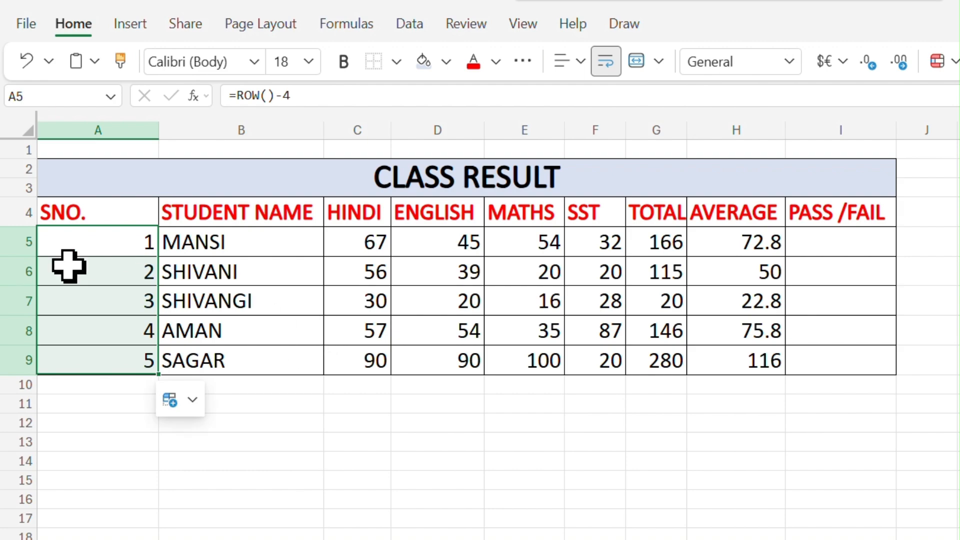
pyautogui.click(55, 299)
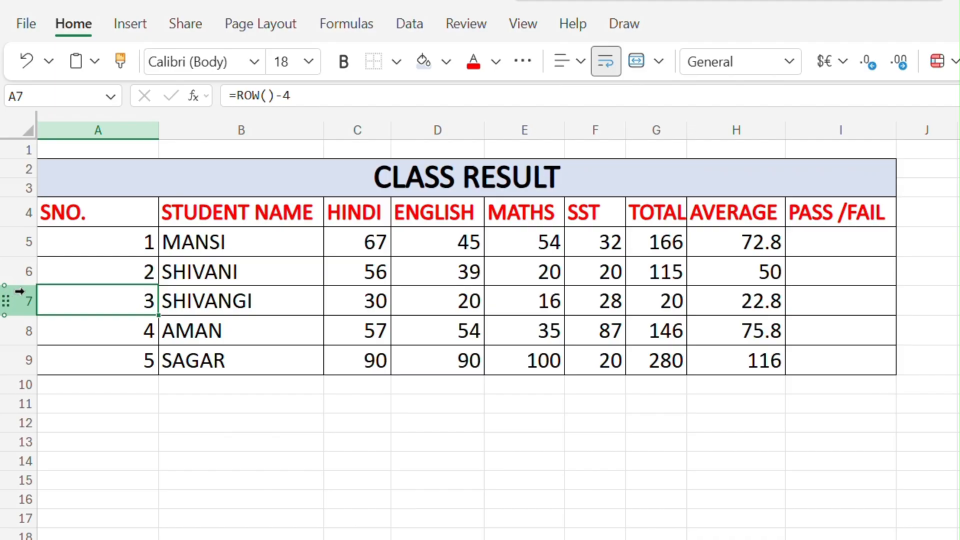
# Step: Delete rows 6 and 7 from the class result table
pyautogui.moveTo(17, 270); pyautogui.dragTo(17, 298)
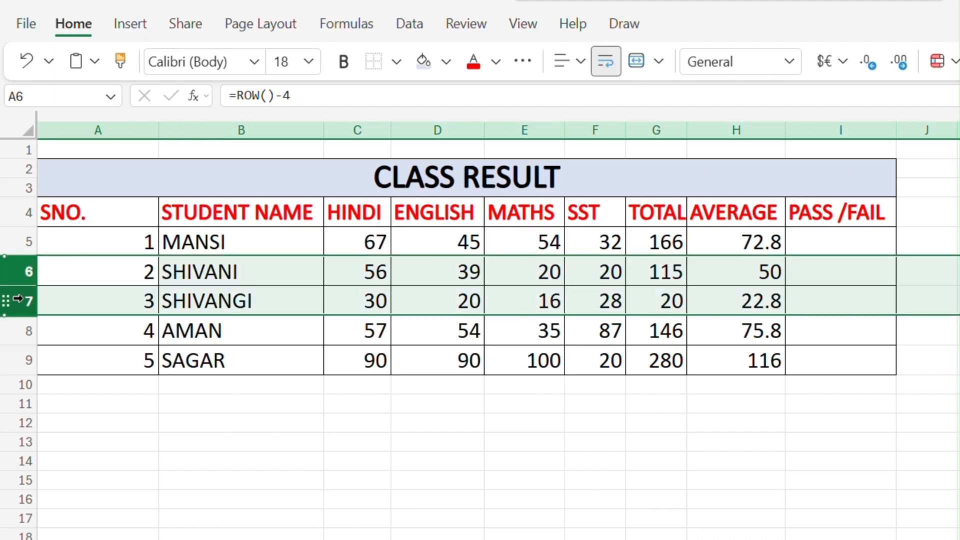
pyautogui.rightClick(21, 280)
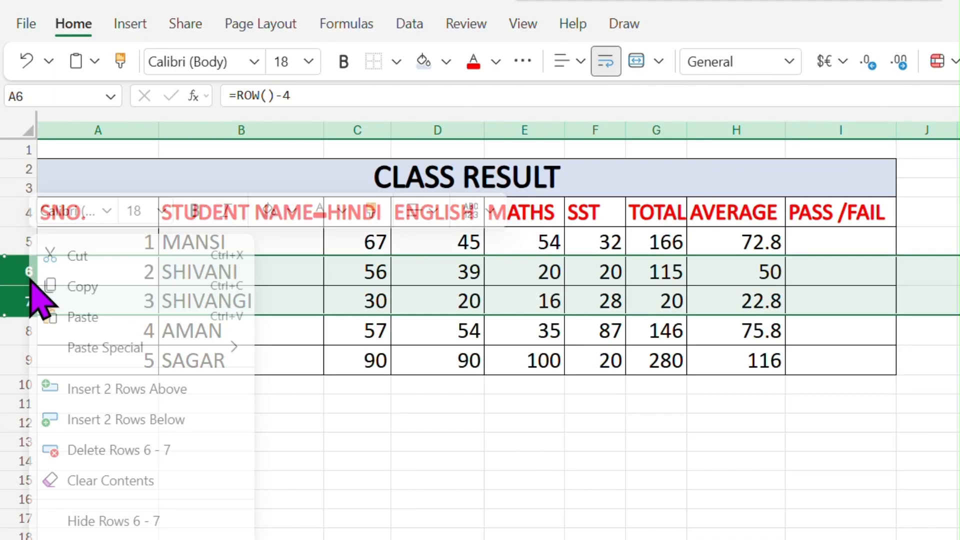
pyautogui.click(173, 455)
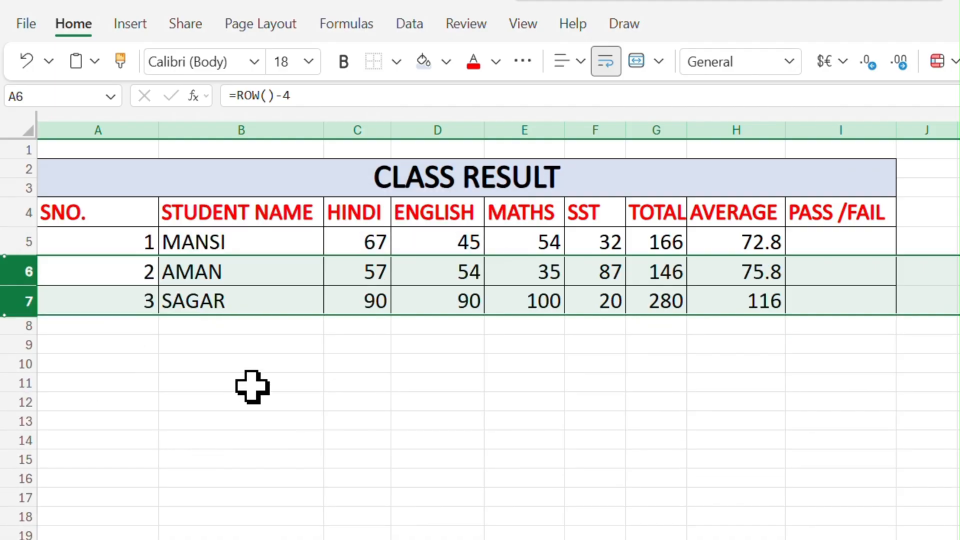
pyautogui.click(245, 363)
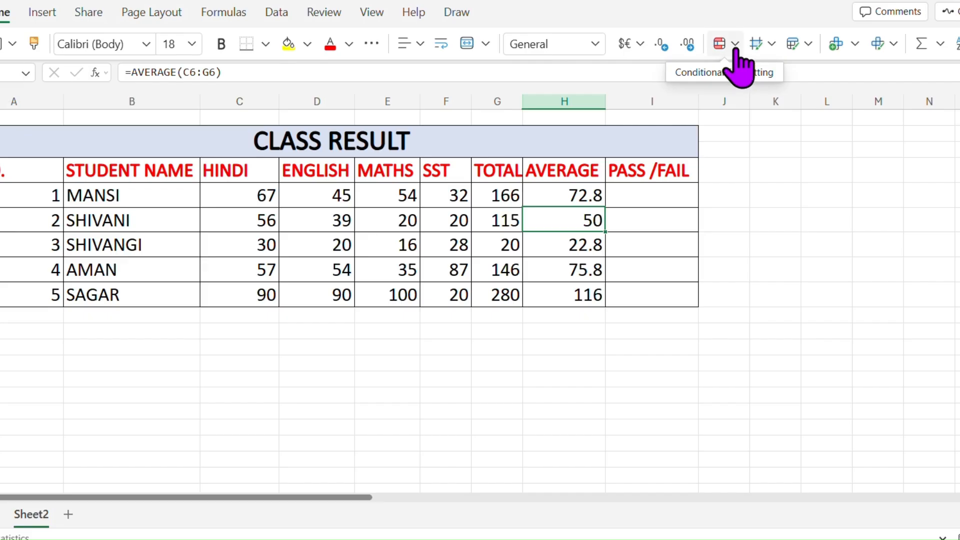
# Step: Add a conditional formatting rule that highlights HINDI marks in C5:C9 greater than 50 with light red fill and dark red text
pyautogui.click(734, 45)
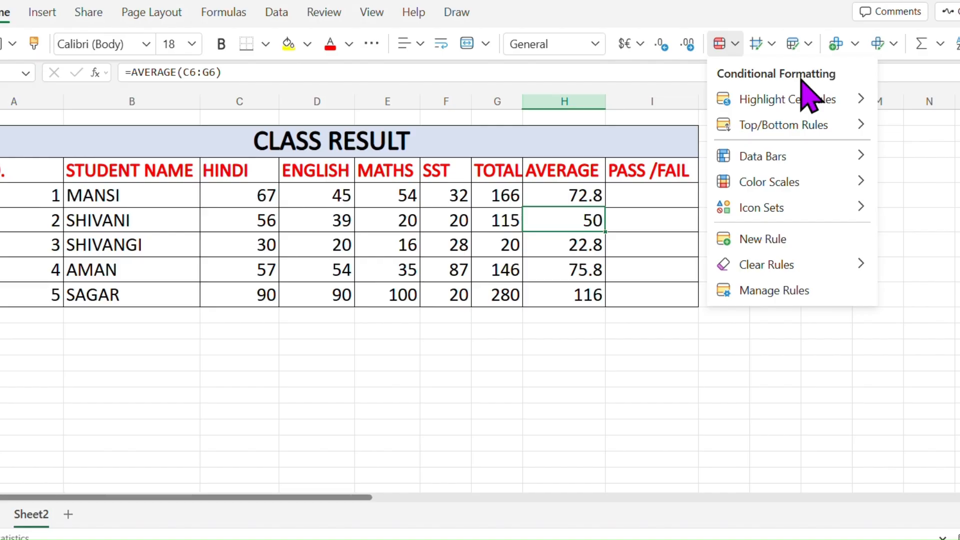
pyautogui.moveTo(750, 107)
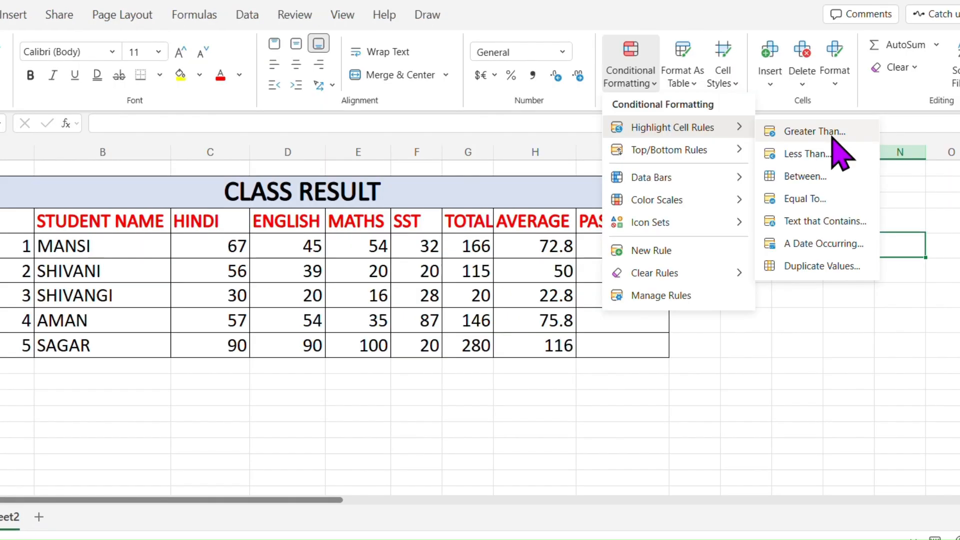
pyautogui.click(832, 134)
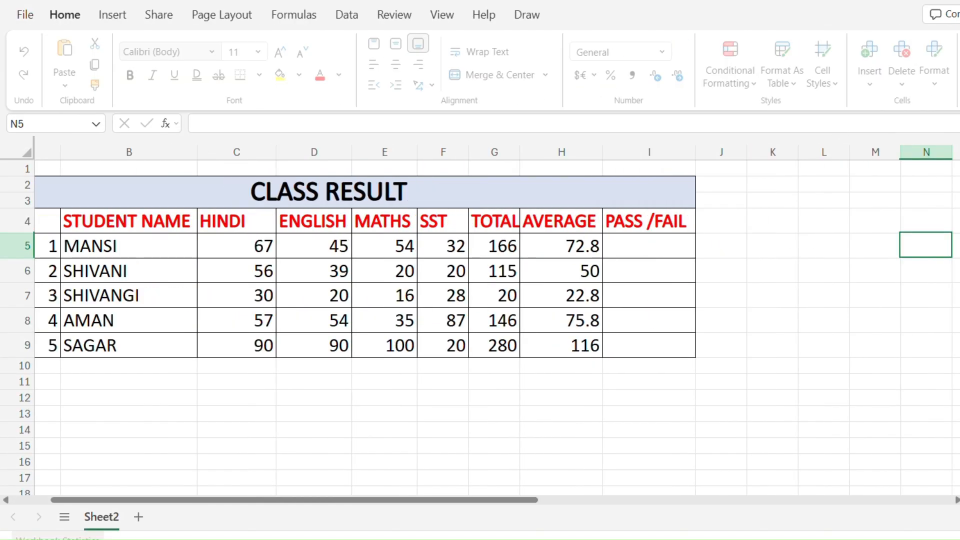
pyautogui.click(383, 276)
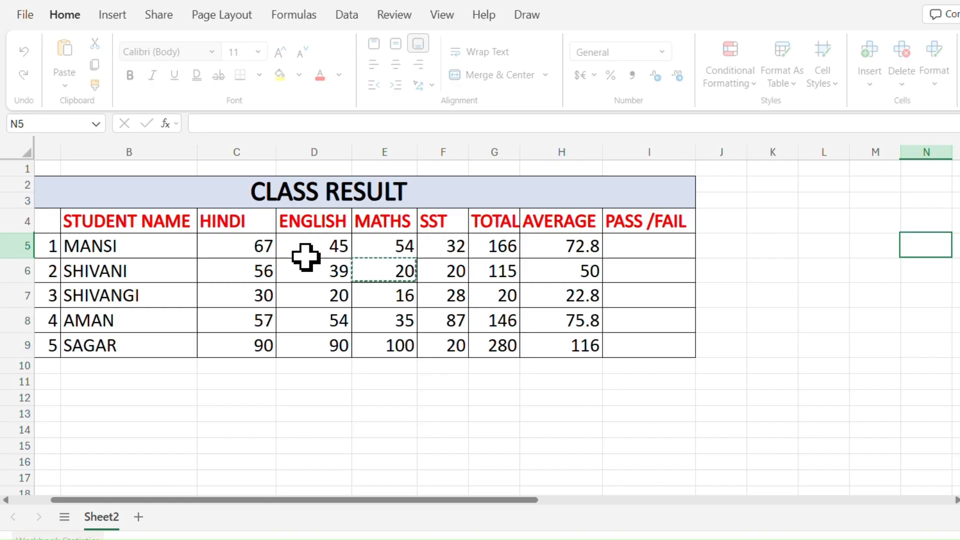
pyautogui.moveTo(240, 246); pyautogui.dragTo(240, 271)
pyautogui.moveTo(252, 319); pyautogui.dragTo(252, 345)
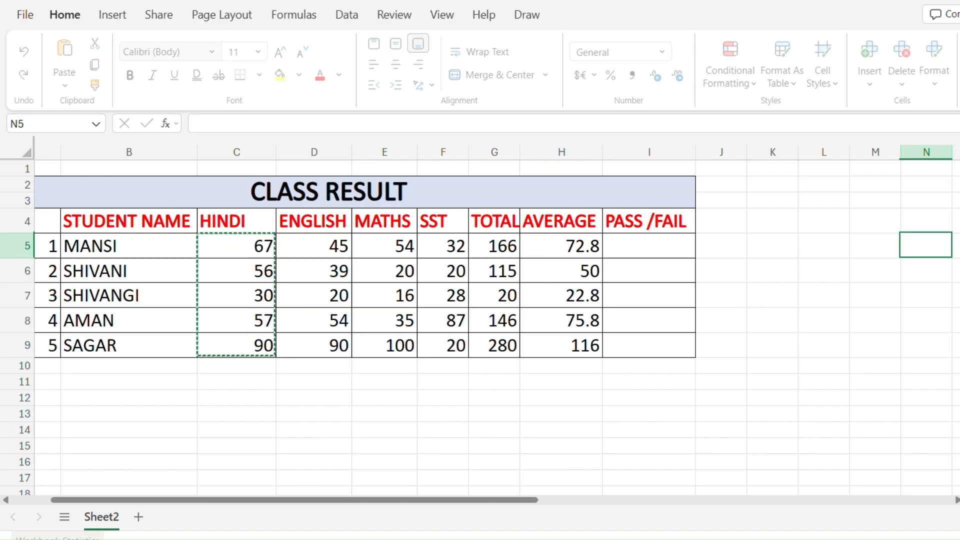
pyautogui.press('Escape')
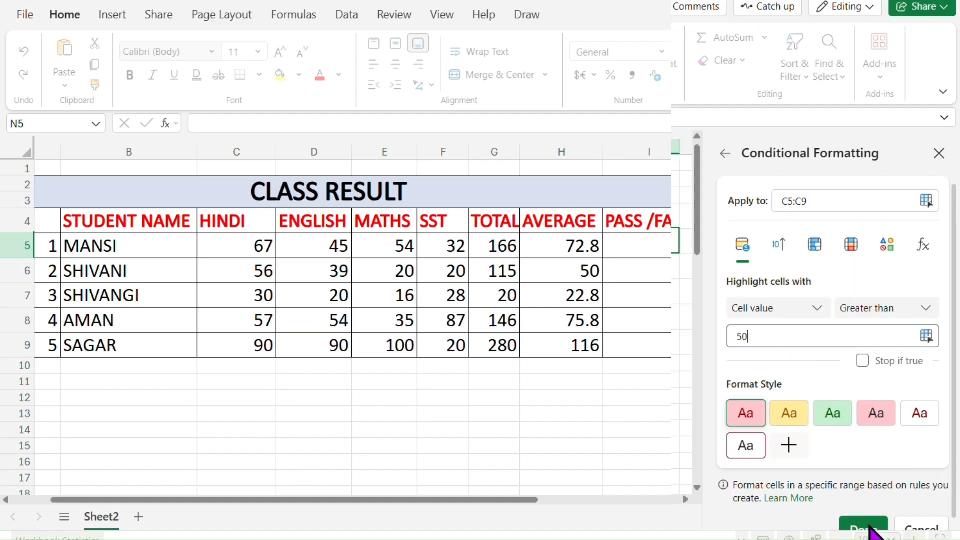
pyautogui.click(863, 527)
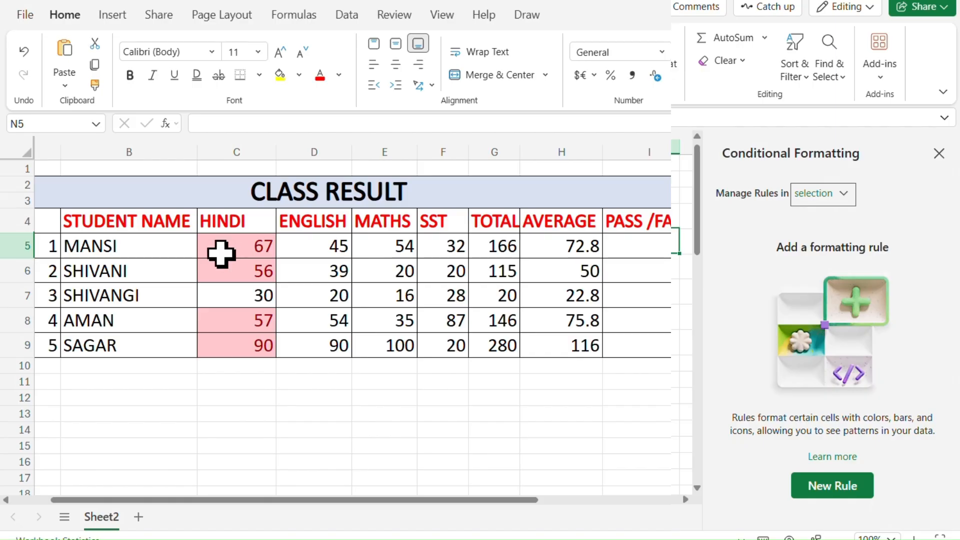
# Step: Delete the greater-than-50 conditional formatting rule from the HINDI marks
pyautogui.click(345, 303)
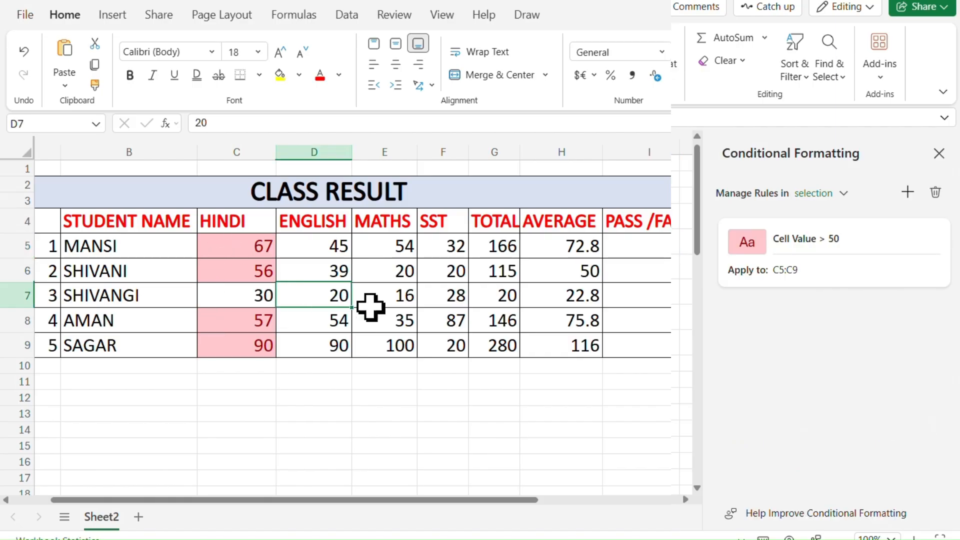
pyautogui.click(230, 305)
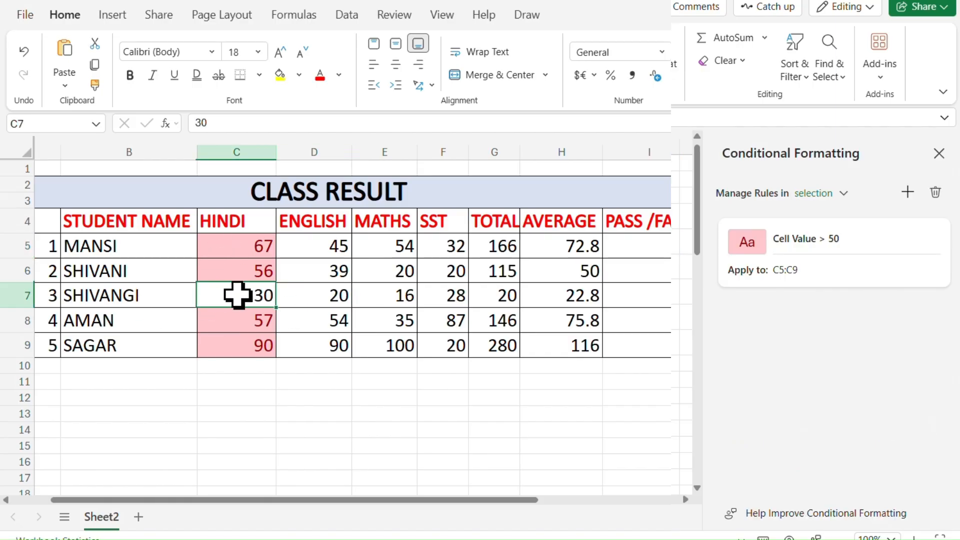
pyautogui.click(936, 198)
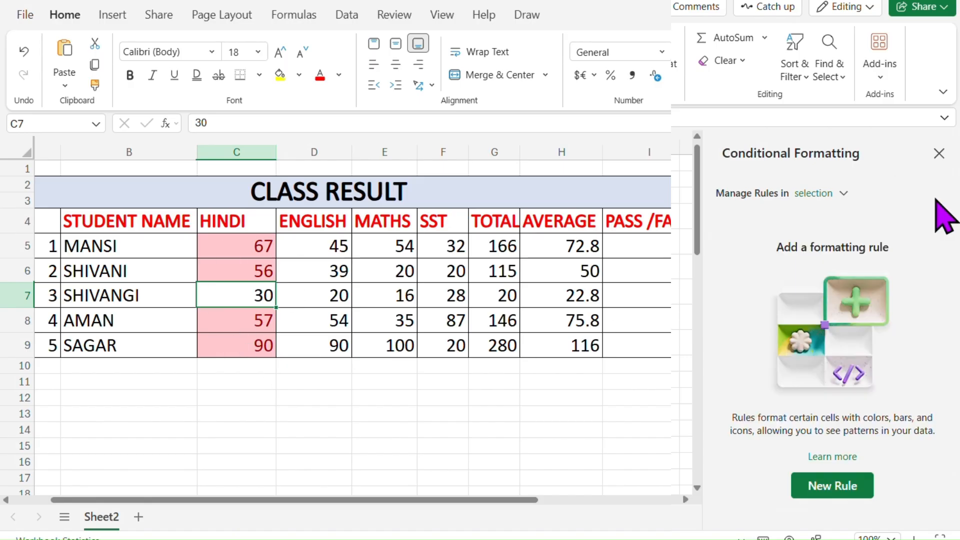
# Step: Add a new conditional formatting rule that highlights HINDI marks in C5:C9 greater than 60 in the light red style
pyautogui.click(855, 487)
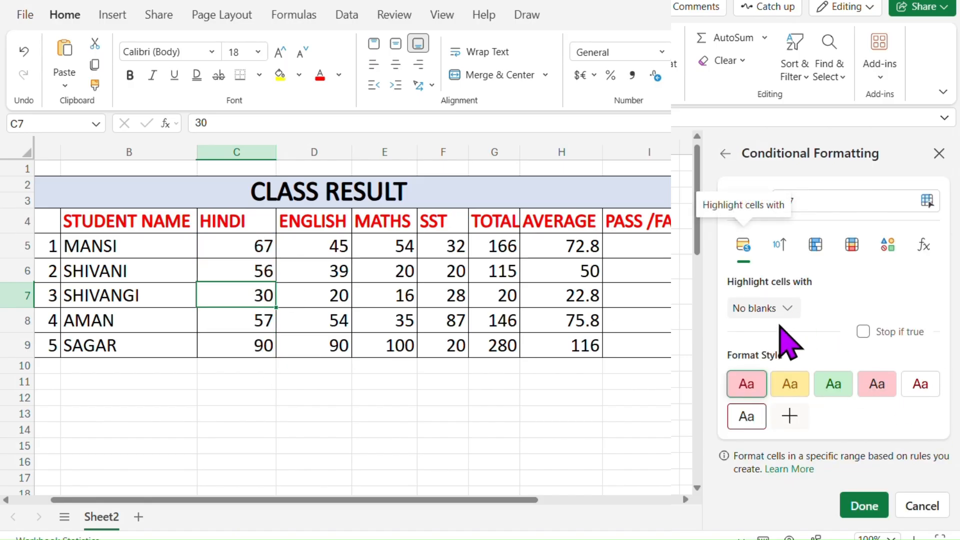
pyautogui.click(741, 248)
pyautogui.click(761, 338)
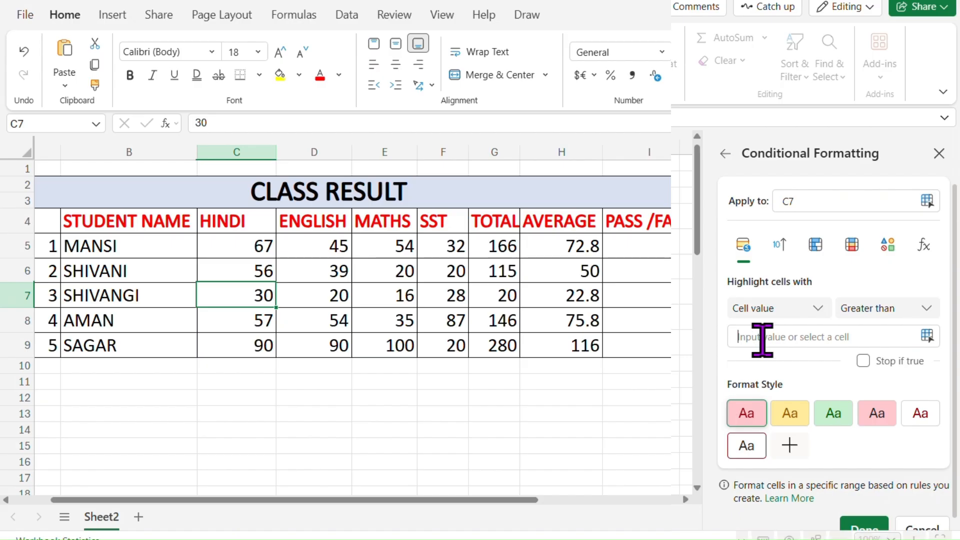
pyautogui.write('60')
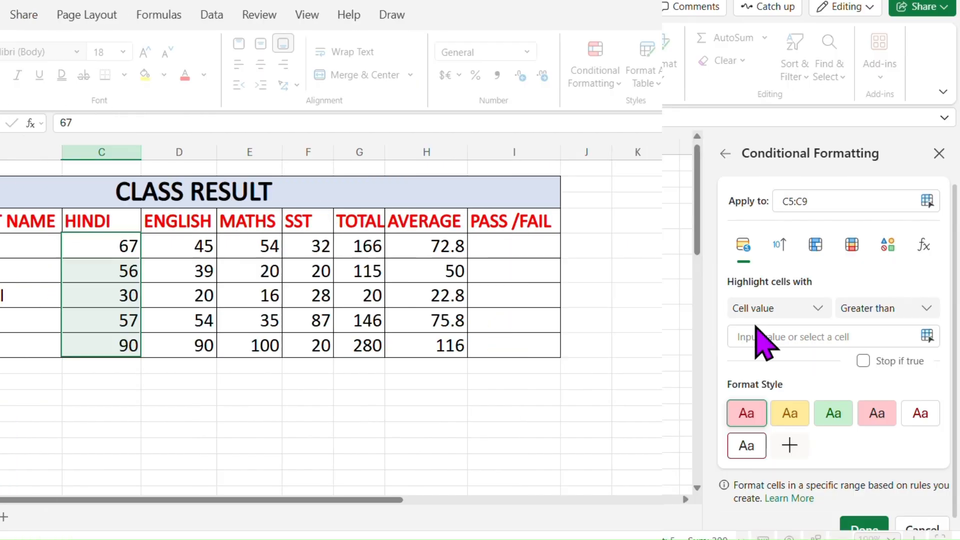
pyautogui.write('6')
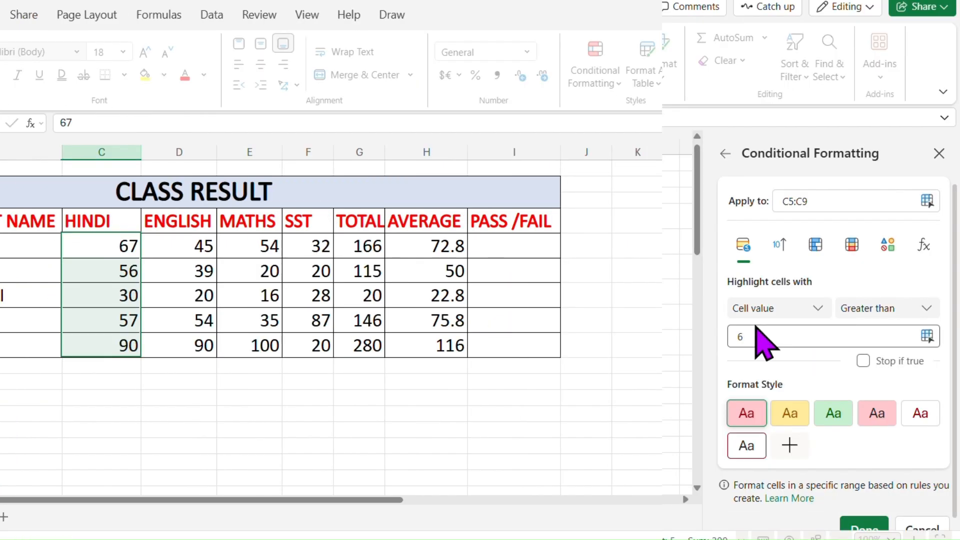
pyautogui.write('0')
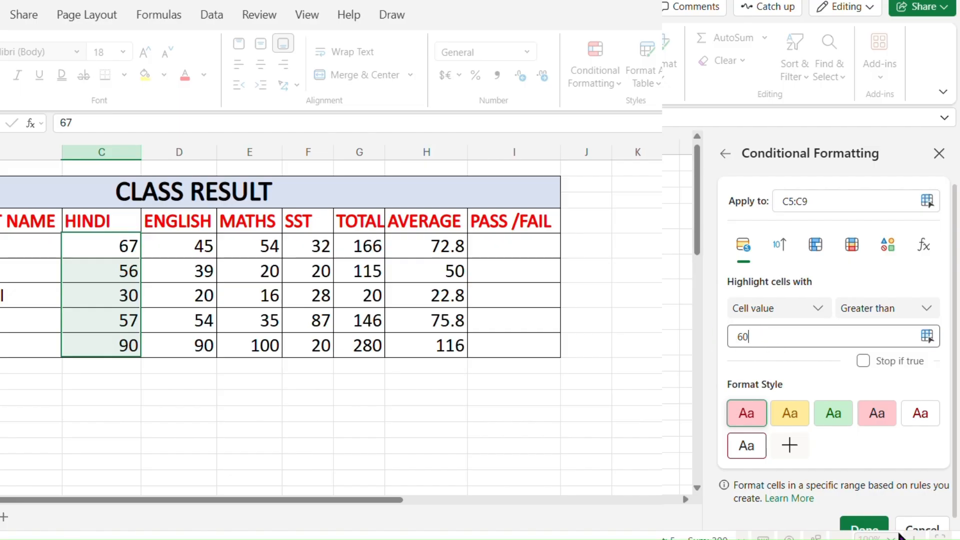
pyautogui.click(872, 529)
pyautogui.click(180, 394)
pyautogui.click(81, 241)
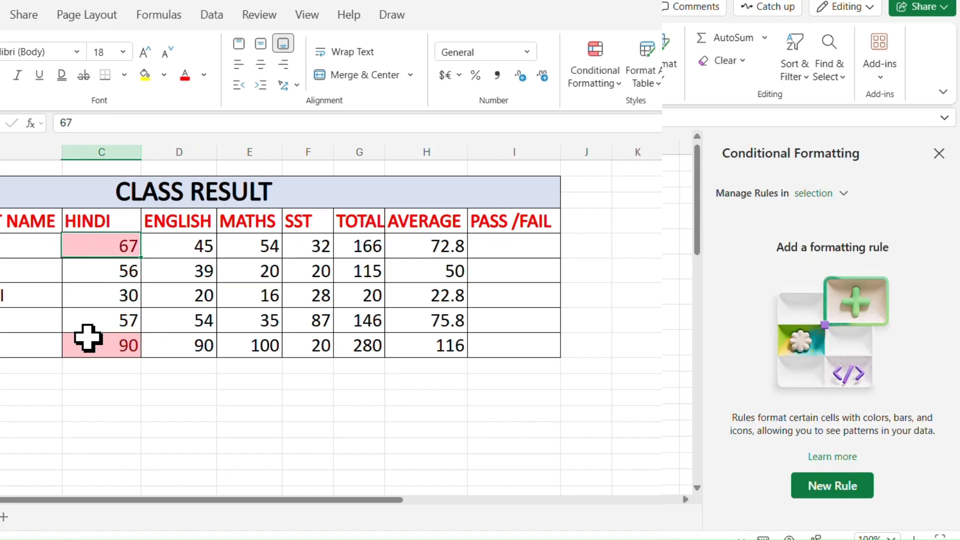
pyautogui.click(88, 340)
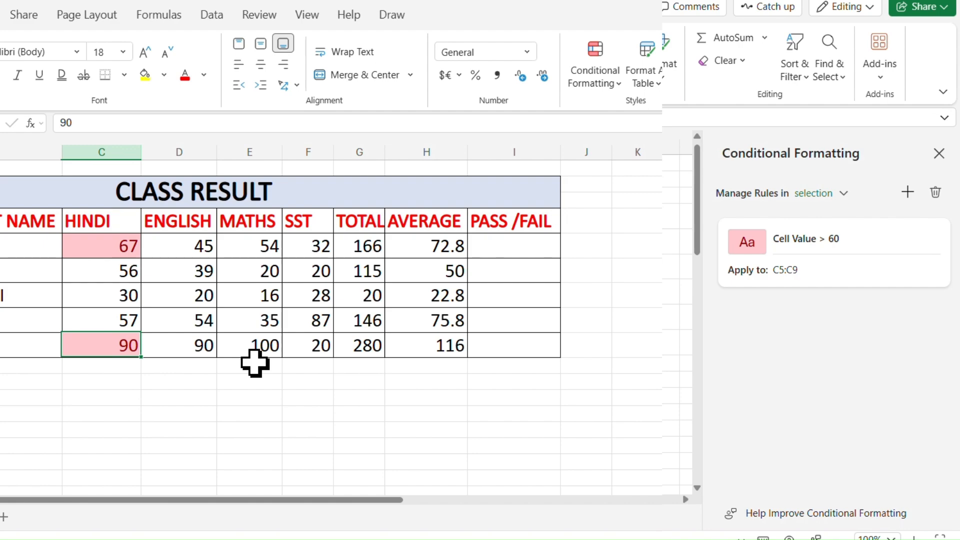
# Step: Add a conditional formatting rule that highlights ENGLISH marks in D5:D9 less than 50 in the light red style
pyautogui.click(612, 83)
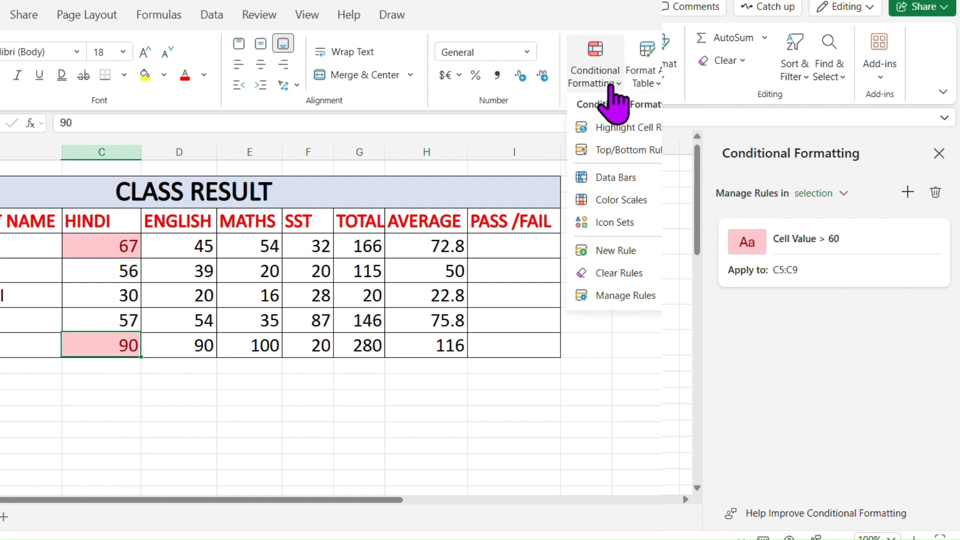
pyautogui.moveTo(604, 127)
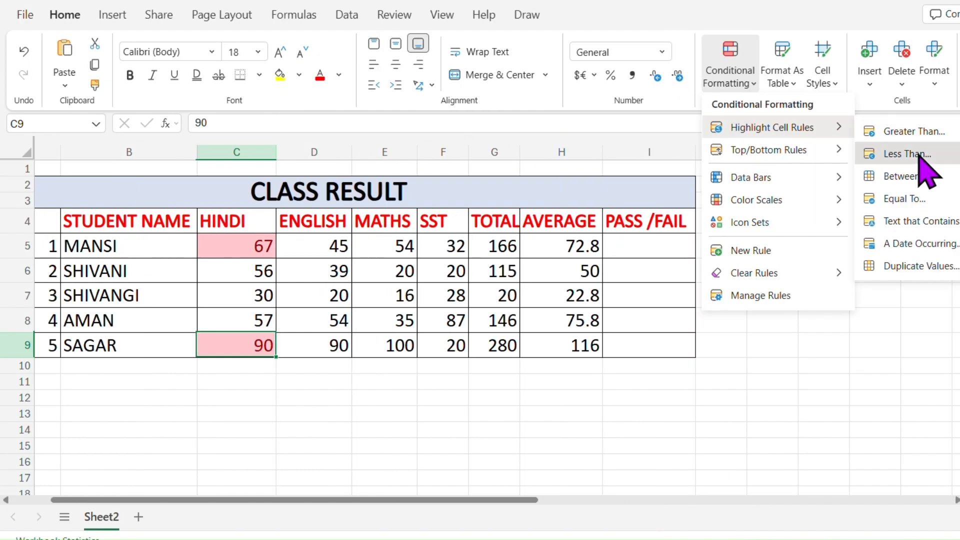
pyautogui.click(919, 156)
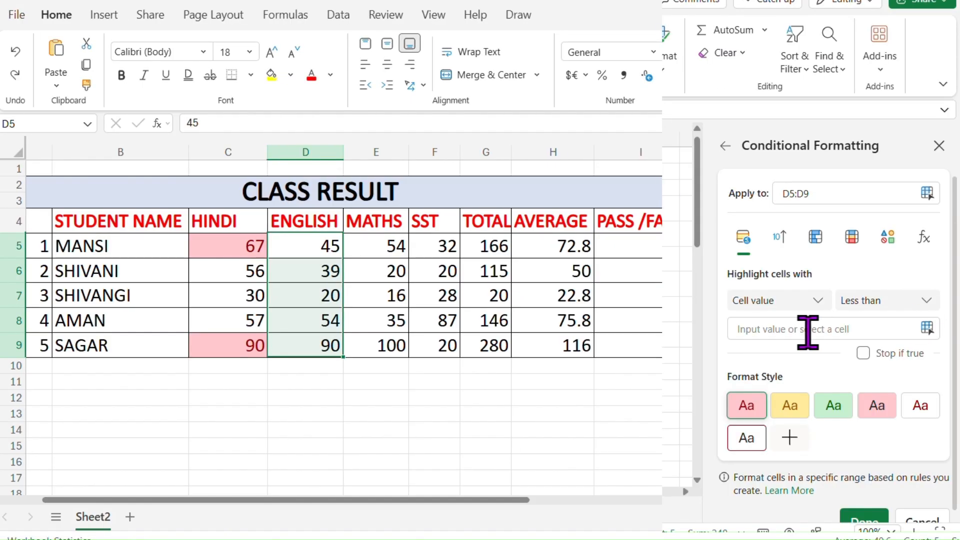
pyautogui.write('50')
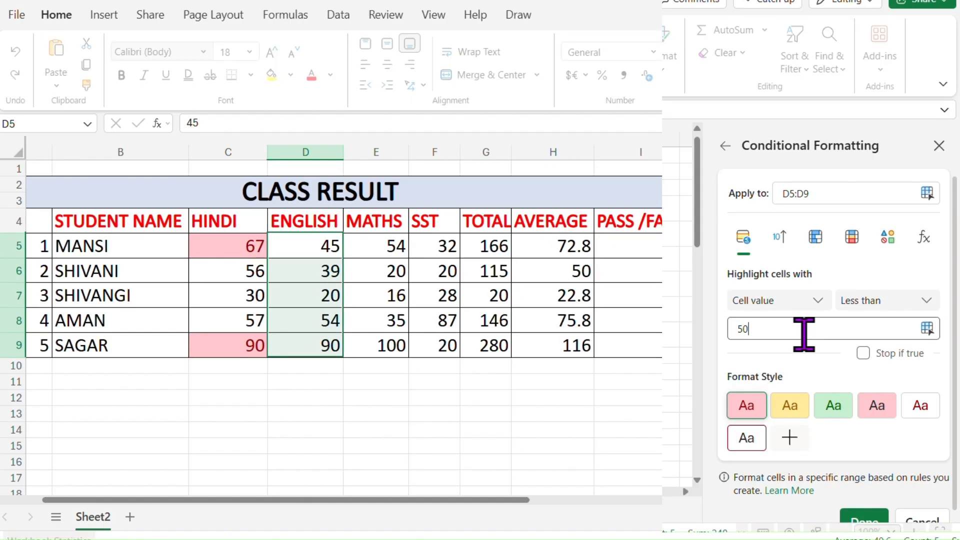
pyautogui.click(875, 519)
pyautogui.click(434, 397)
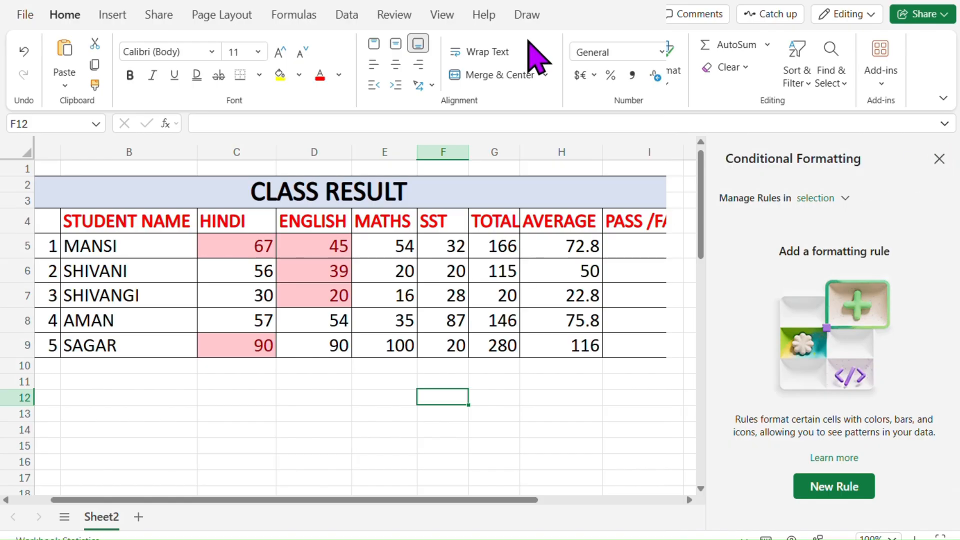
# Step: Add a conditional formatting rule that highlights MATHS marks in E5:E9 between 30 and 50 in the light red style
pyautogui.moveTo(530, 130)
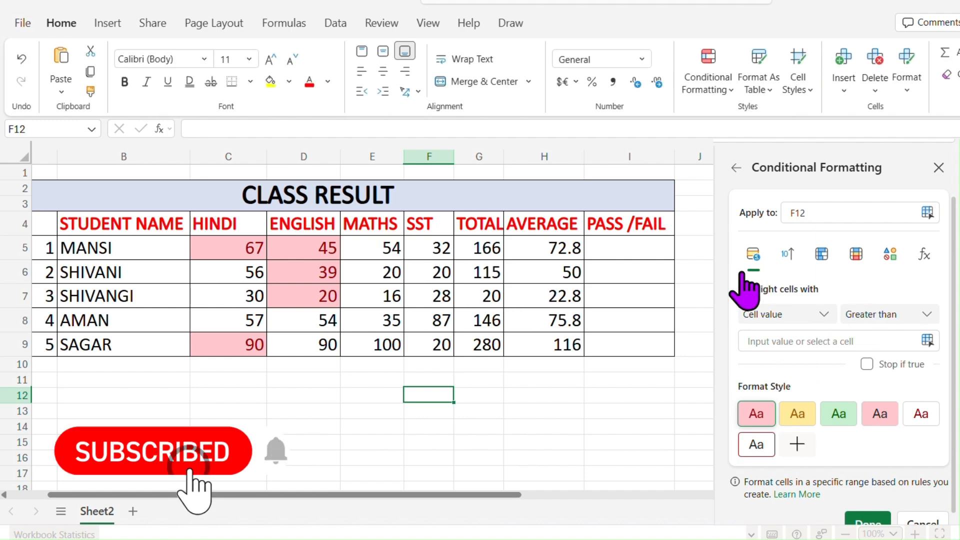
pyautogui.moveTo(375, 249); pyautogui.dragTo(387, 345)
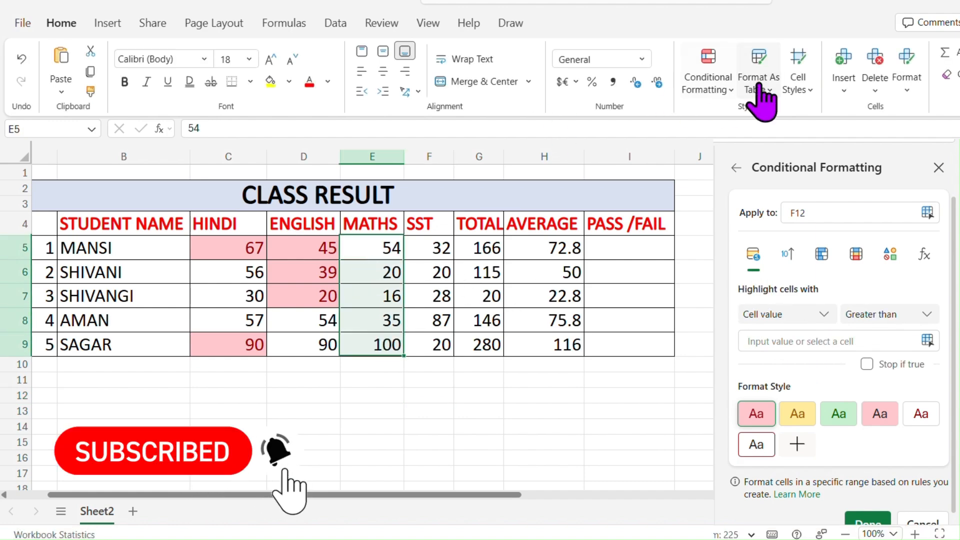
pyautogui.click(709, 87)
pyautogui.moveTo(788, 133)
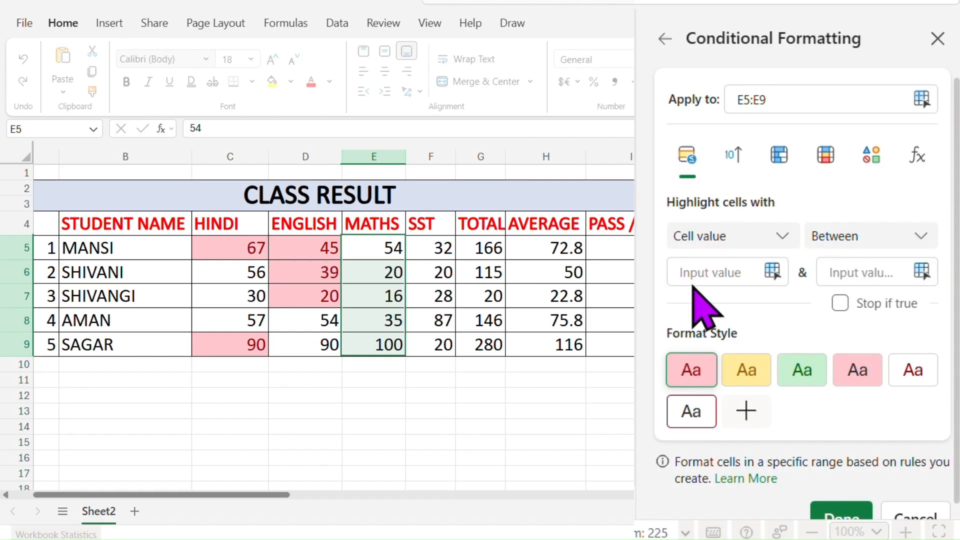
pyautogui.click(714, 272)
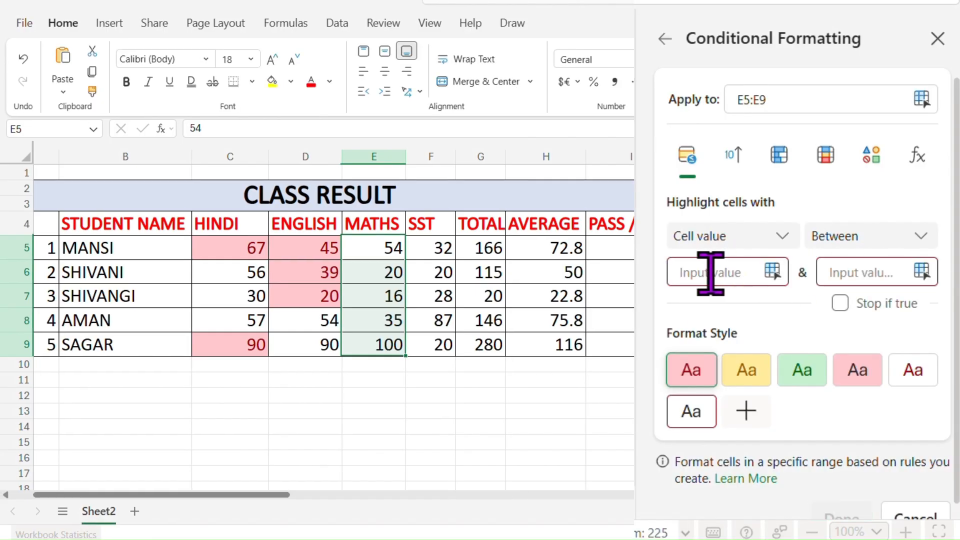
pyautogui.write('30')
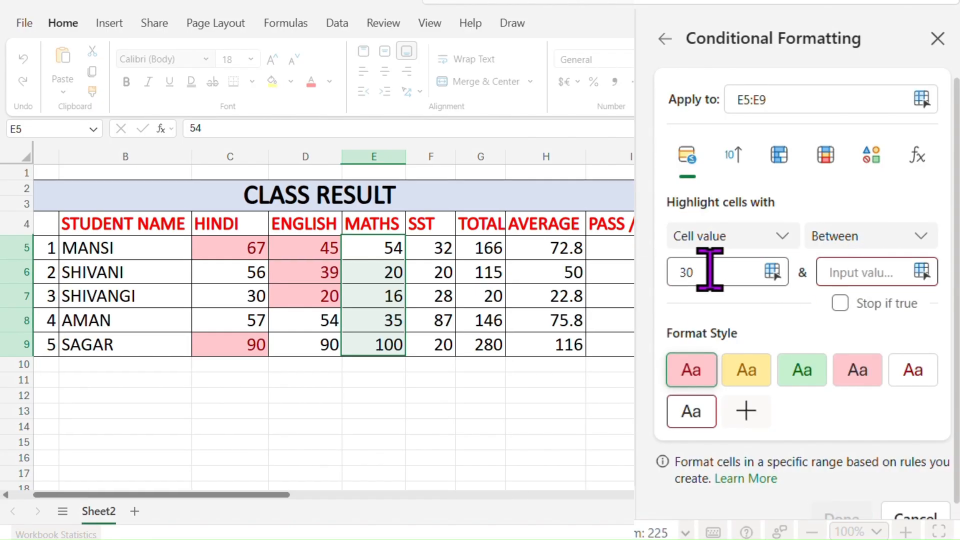
pyautogui.click(866, 272)
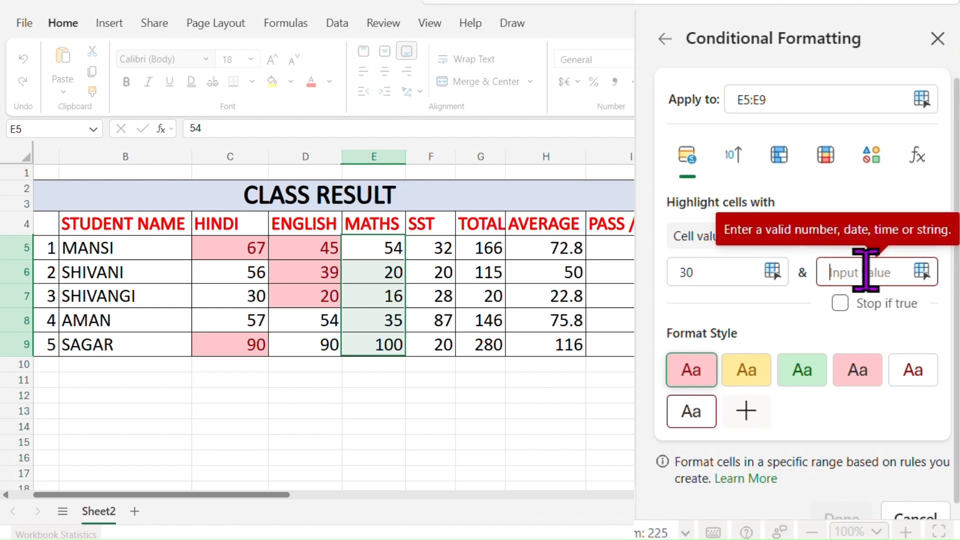
pyautogui.write('50')
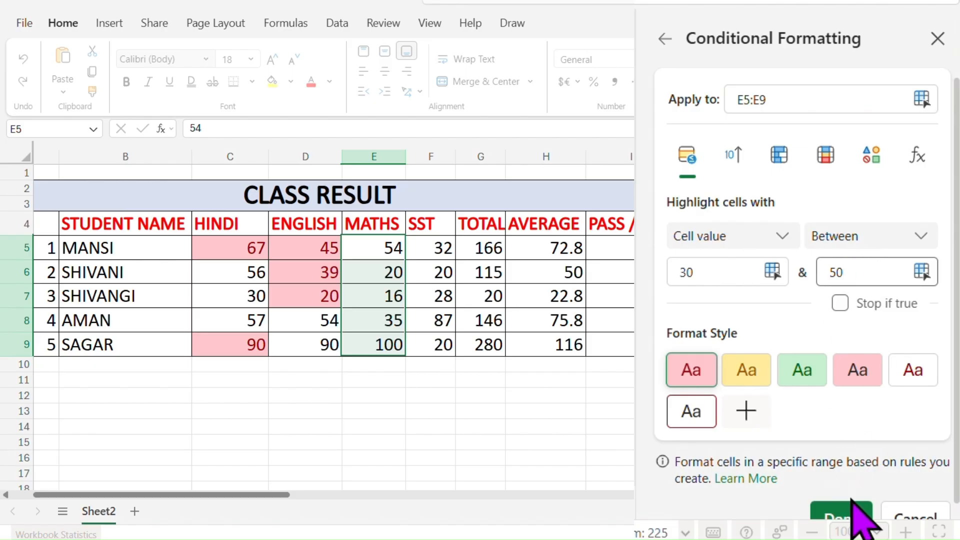
pyautogui.click(842, 512)
pyautogui.press('Escape')
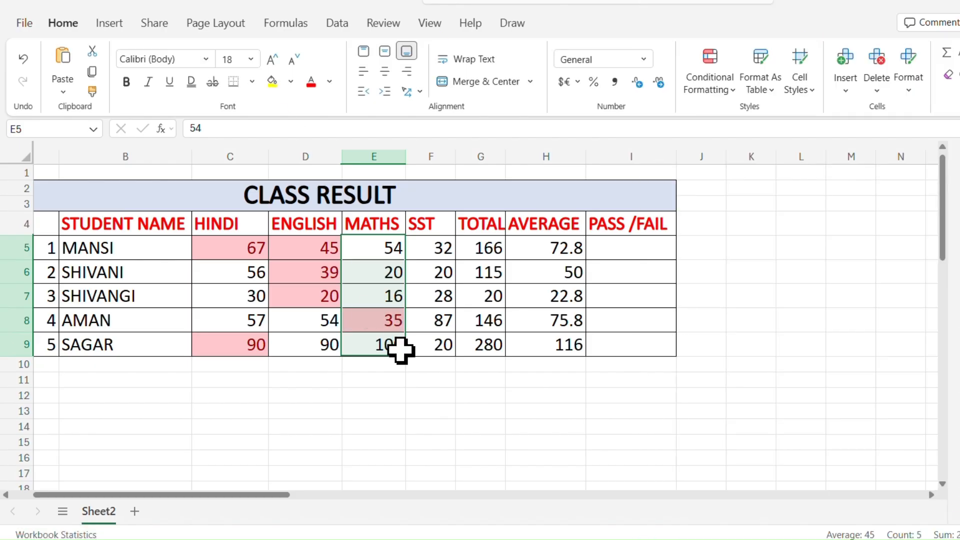
# Step: Examine the fourth student's HINDI, ENGLISH and MATHS marks in row 8, and review the available cell highlighting rules
pyautogui.click(430, 363)
pyautogui.click(359, 324)
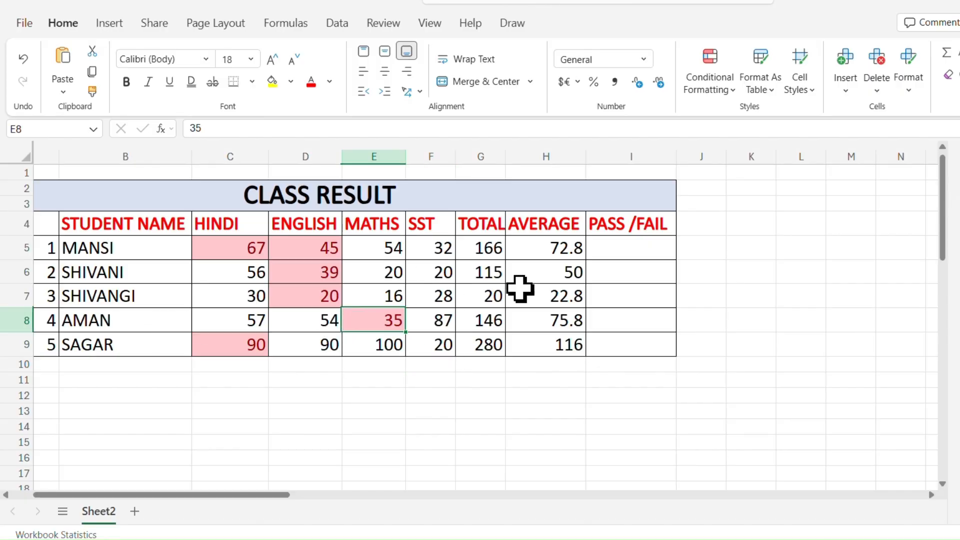
pyautogui.click(210, 324)
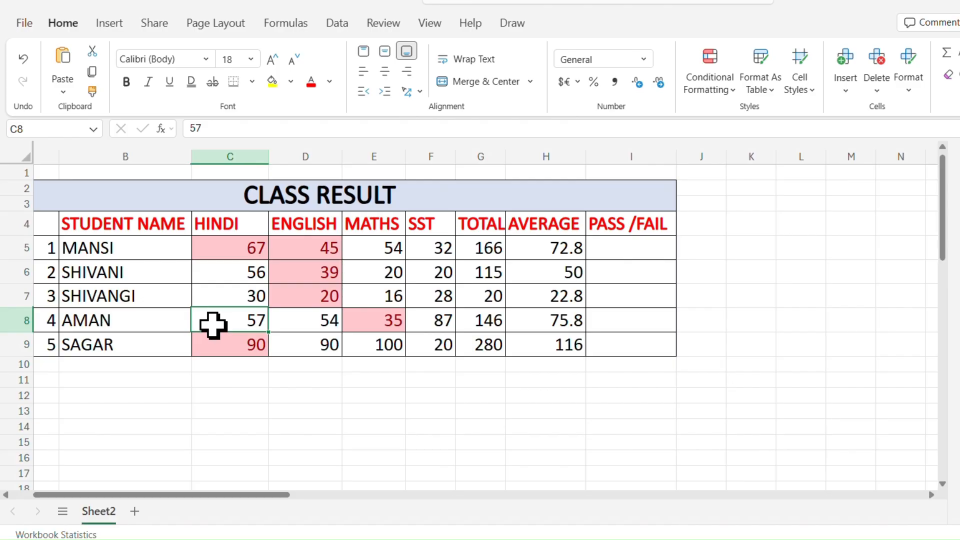
pyautogui.click(308, 319)
pyautogui.click(219, 319)
pyautogui.click(291, 322)
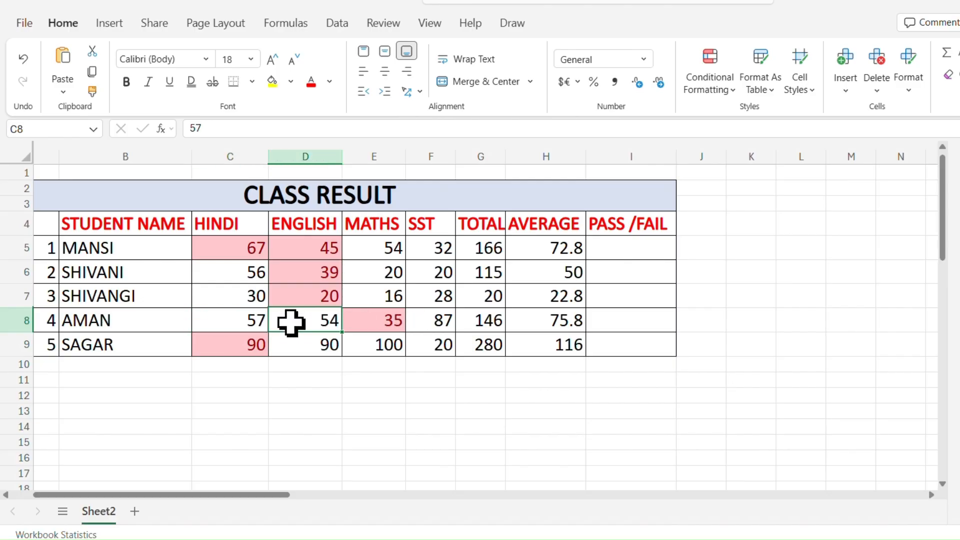
pyautogui.click(399, 320)
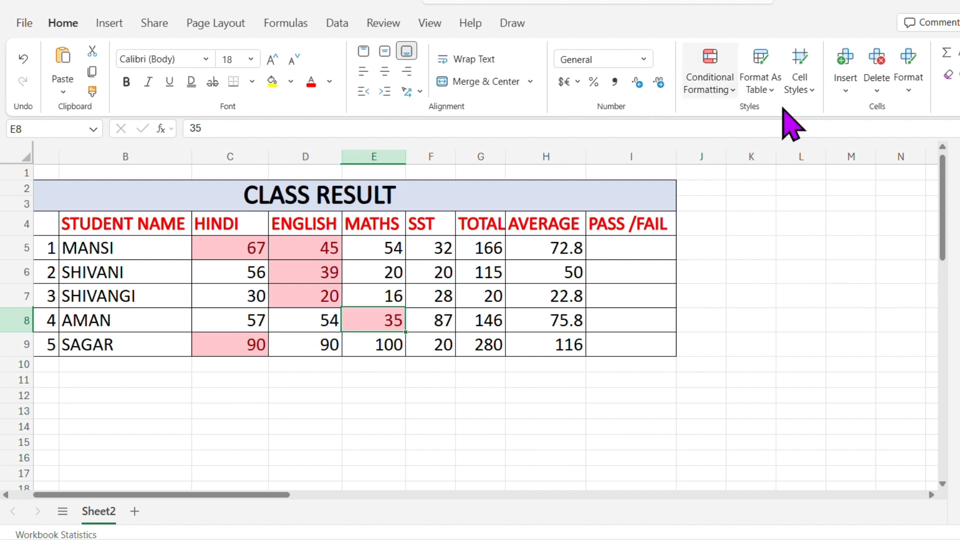
pyautogui.click(712, 86)
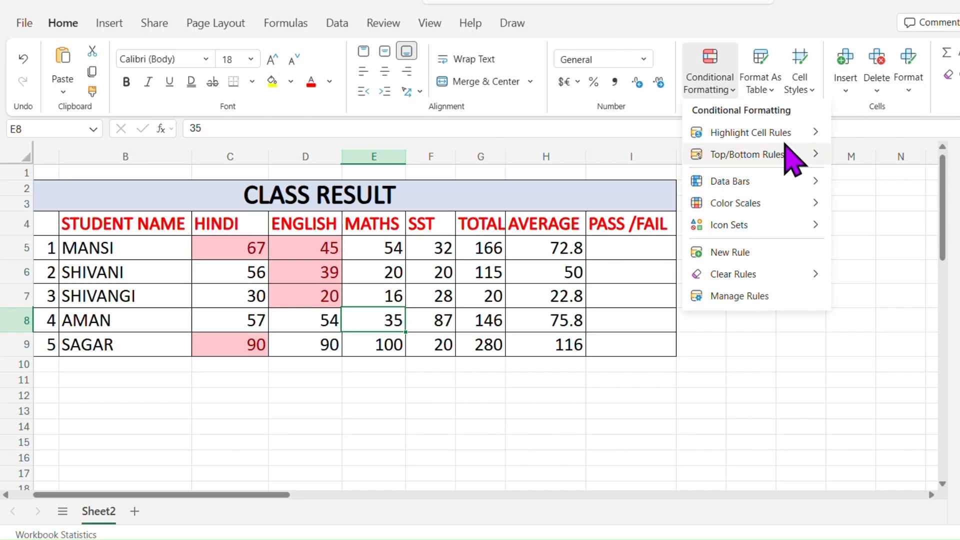
pyautogui.moveTo(798, 138)
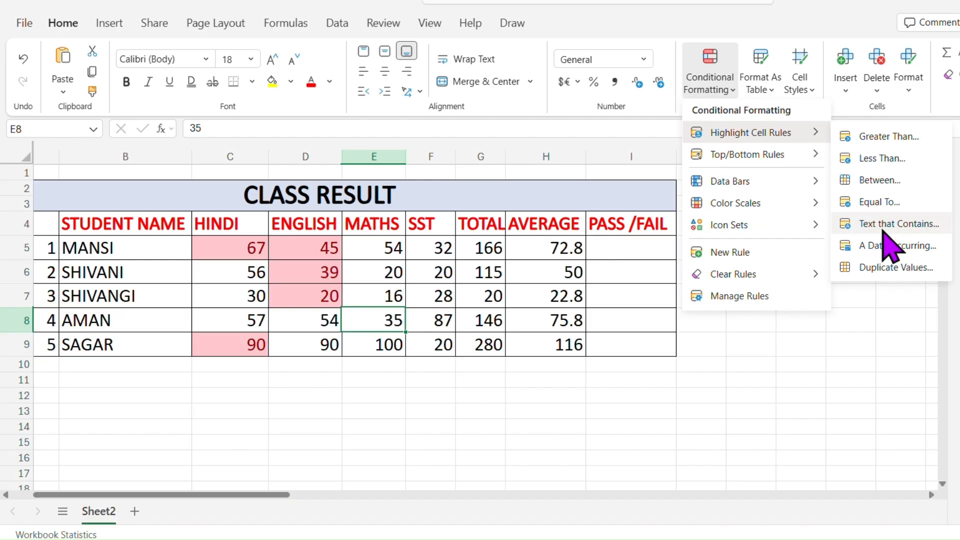
pyautogui.click(454, 376)
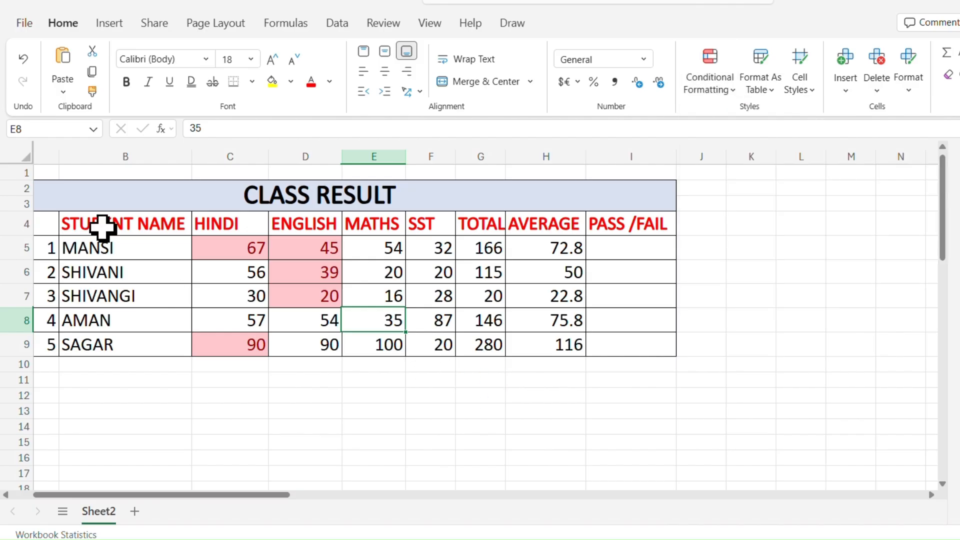
# Step: Add a conditional formatting rule that highlights student names in B5:B9 containing the fourth student's name in the light red style
pyautogui.moveTo(122, 242); pyautogui.dragTo(125, 345)
pyautogui.click(711, 89)
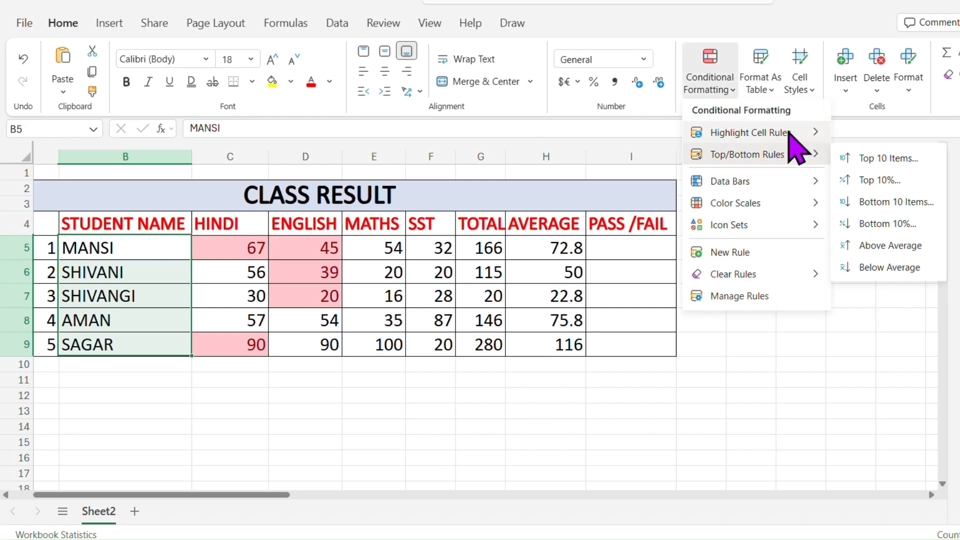
pyautogui.moveTo(780, 132)
pyautogui.click(898, 224)
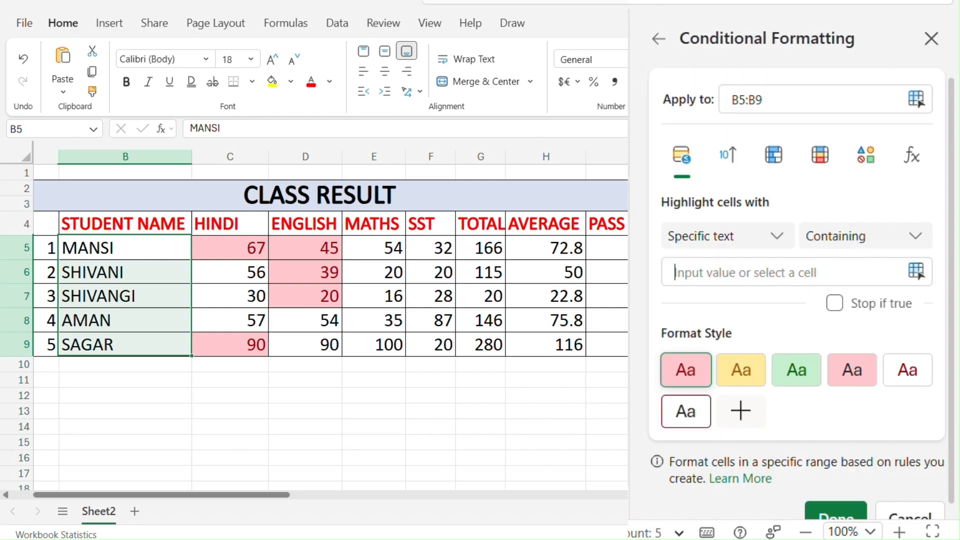
pyautogui.click(737, 273)
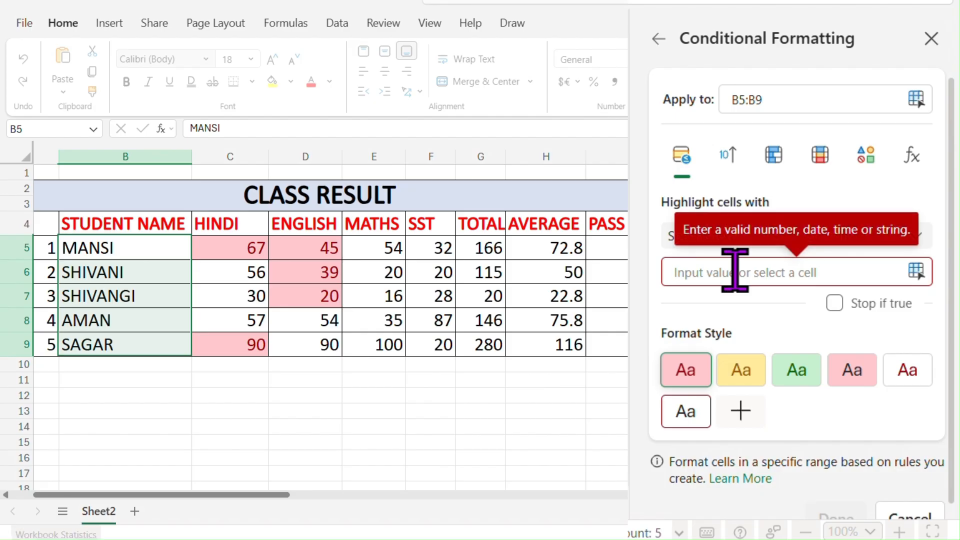
pyautogui.write('AMAN')
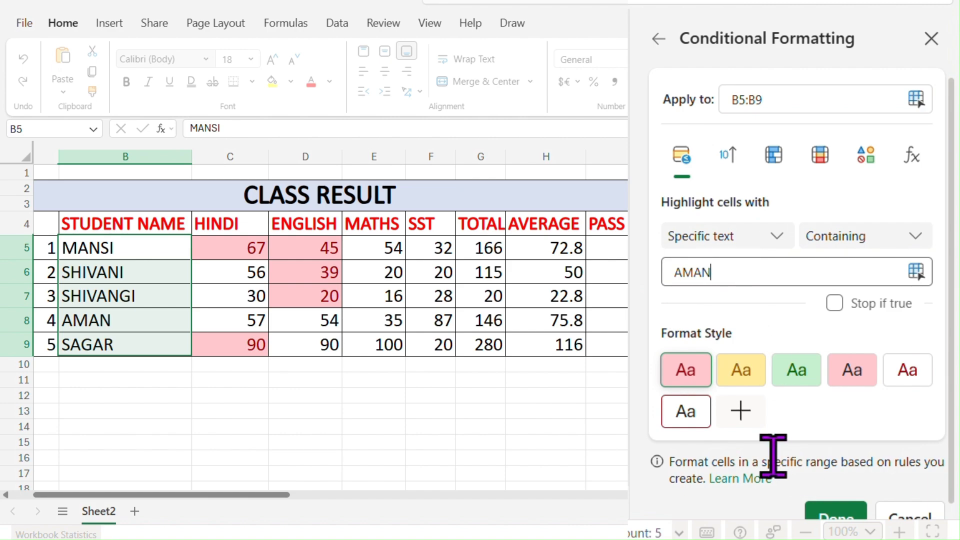
pyautogui.click(849, 518)
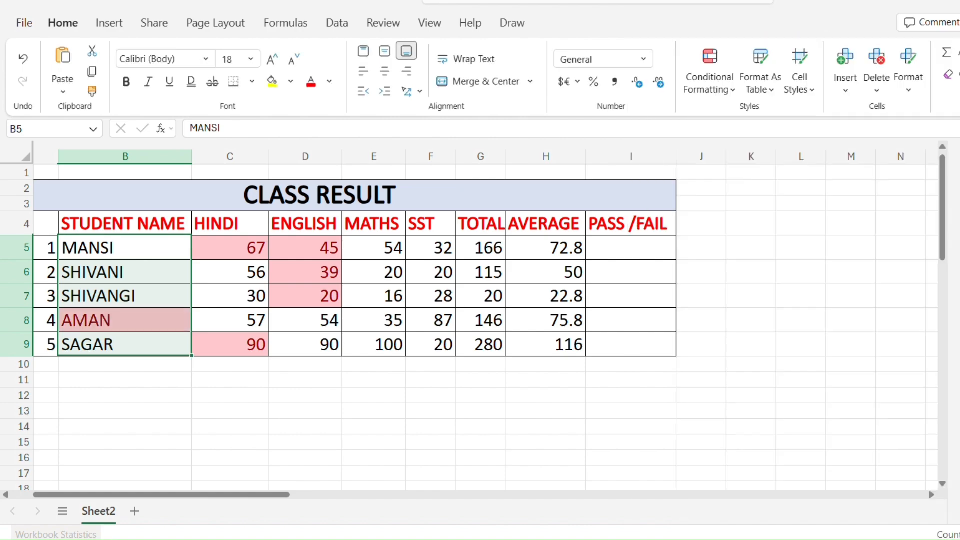
pyautogui.click(91, 333)
pyautogui.moveTo(91, 325); pyautogui.dragTo(580, 320)
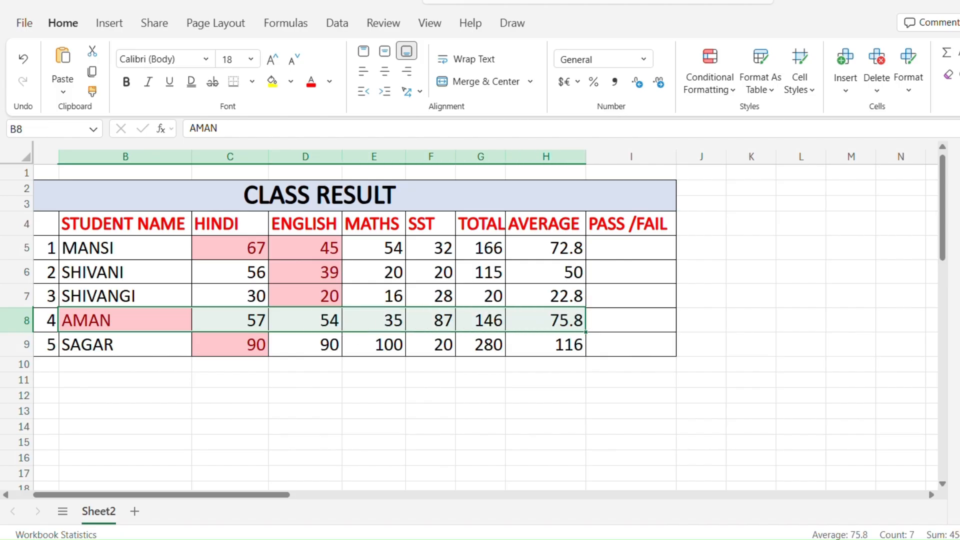
# Step: Add a date-occurring conditional formatting rule that highlights Today in the WEEKLY SALE dates H27:H35 in the light red style
pyautogui.click(716, 86)
pyautogui.moveTo(737, 135)
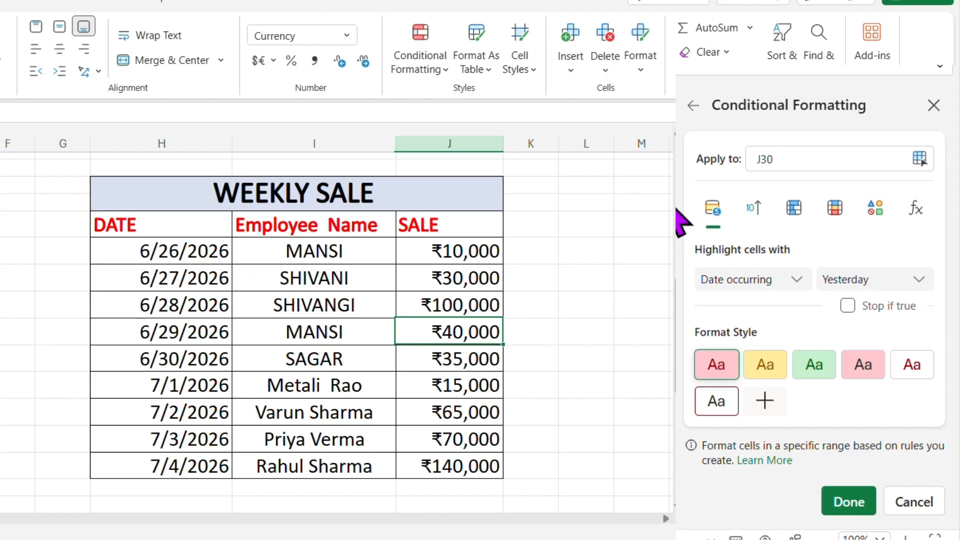
pyautogui.click(160, 270)
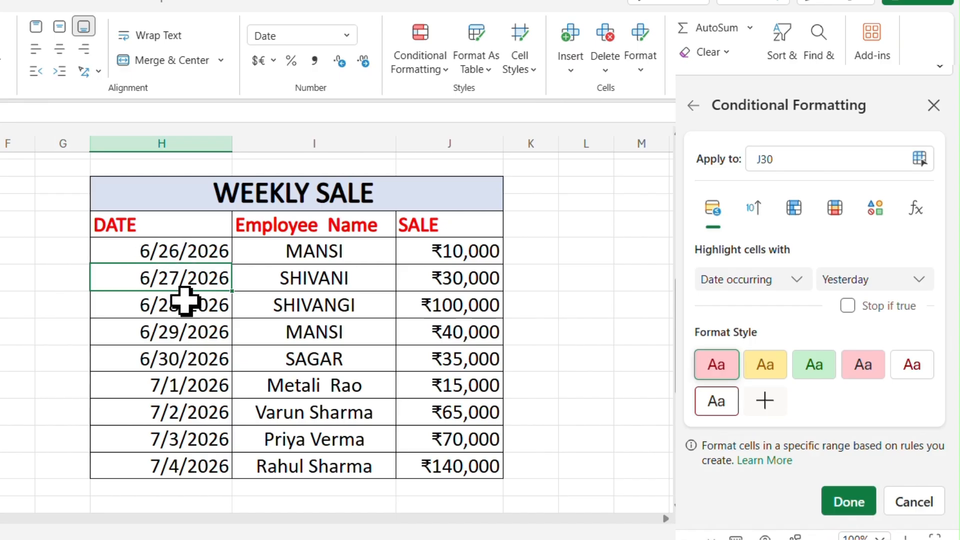
pyautogui.moveTo(187, 260); pyautogui.dragTo(210, 468)
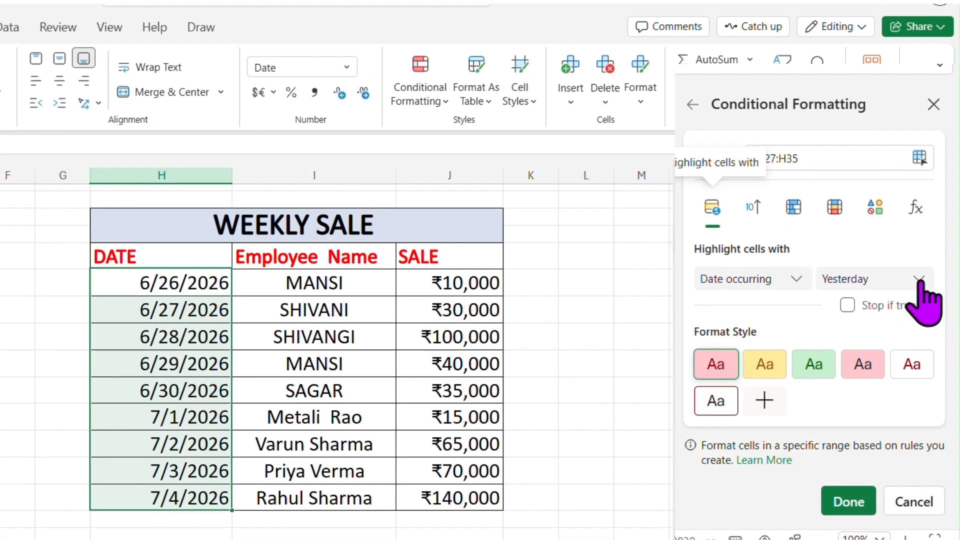
pyautogui.click(918, 280)
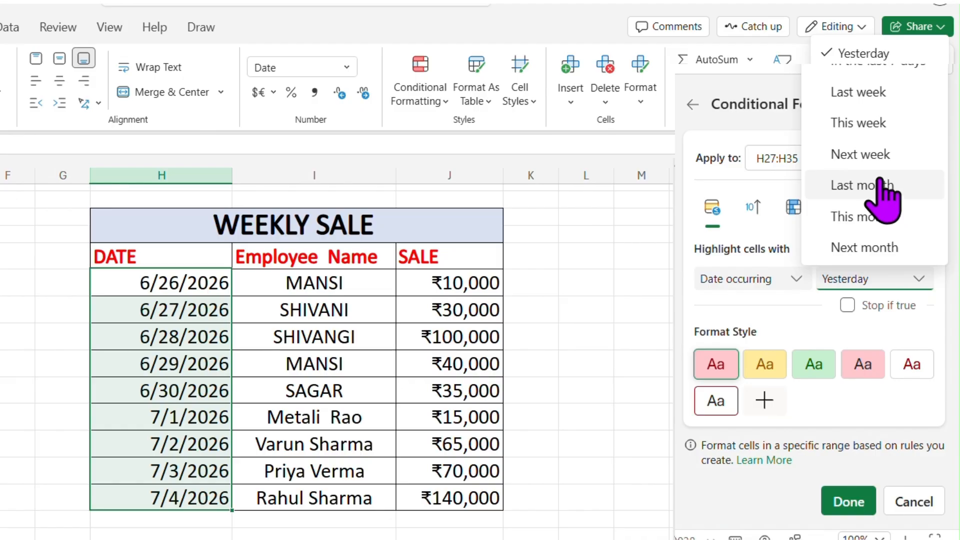
pyautogui.click(845, 64)
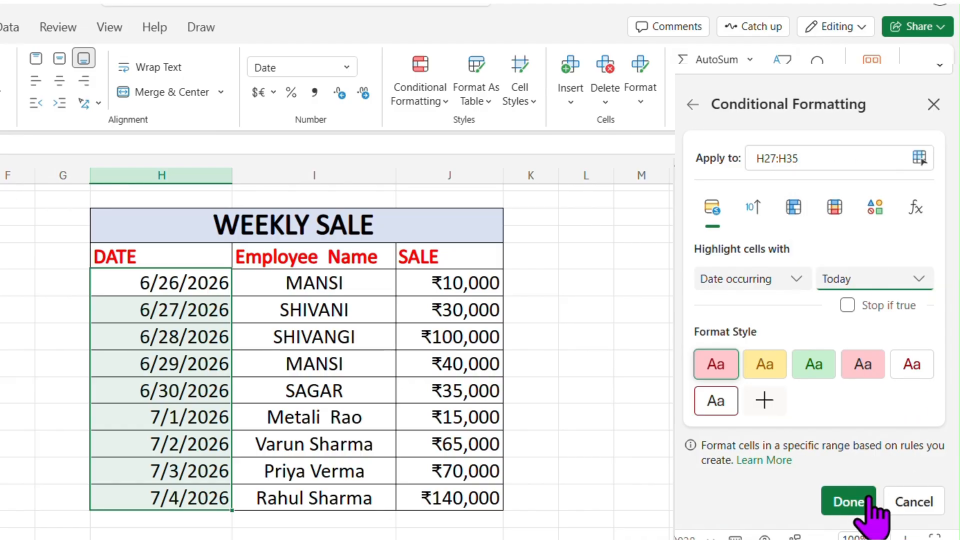
pyautogui.click(852, 505)
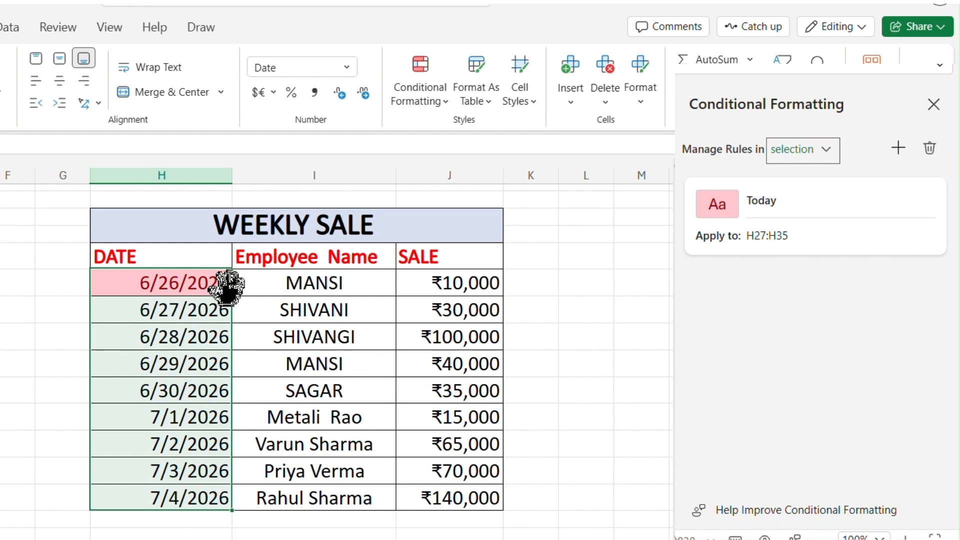
# Step: Add a second date-occurring rule that highlights This week in the WEEKLY SALE dates H27:H35 in the light red style
pyautogui.moveTo(800, 215)
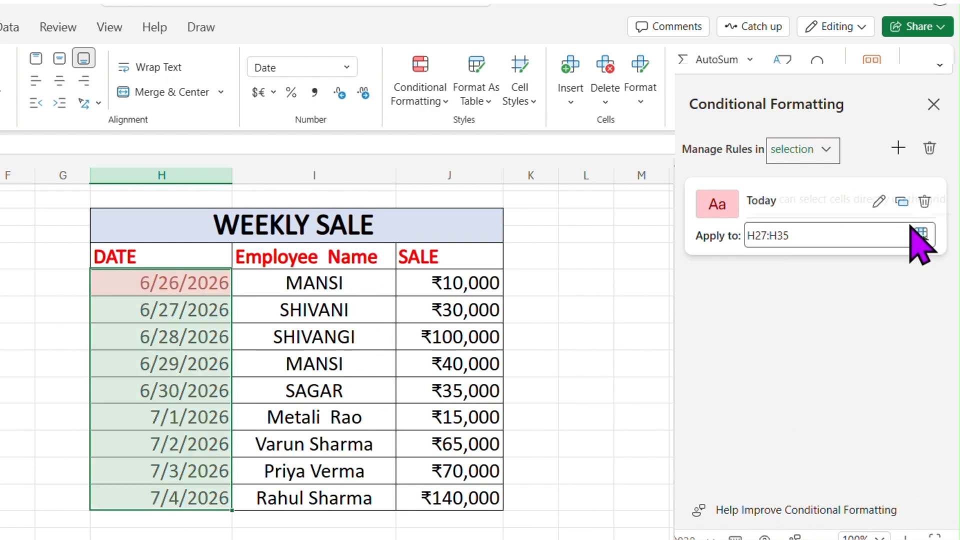
pyautogui.click(425, 95)
pyautogui.moveTo(524, 148)
pyautogui.click(635, 273)
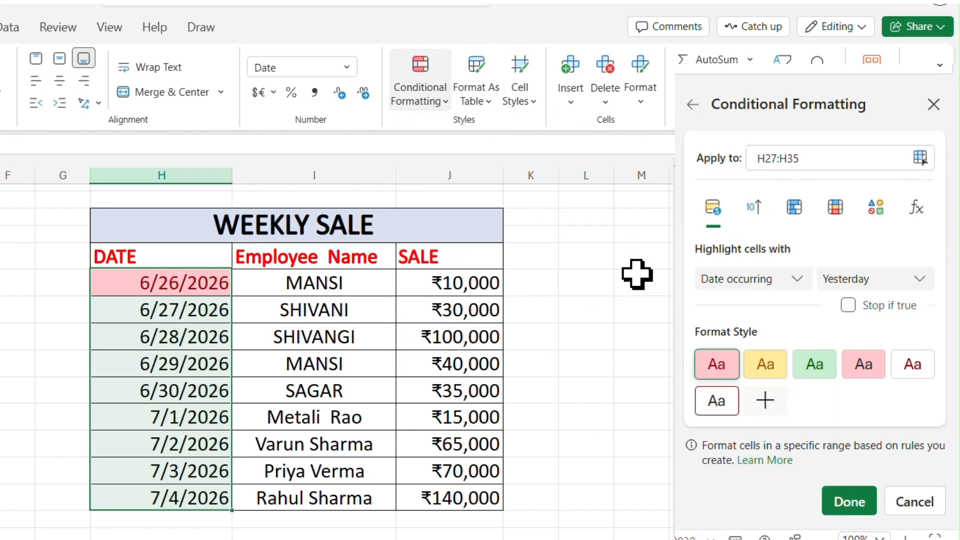
pyautogui.click(915, 281)
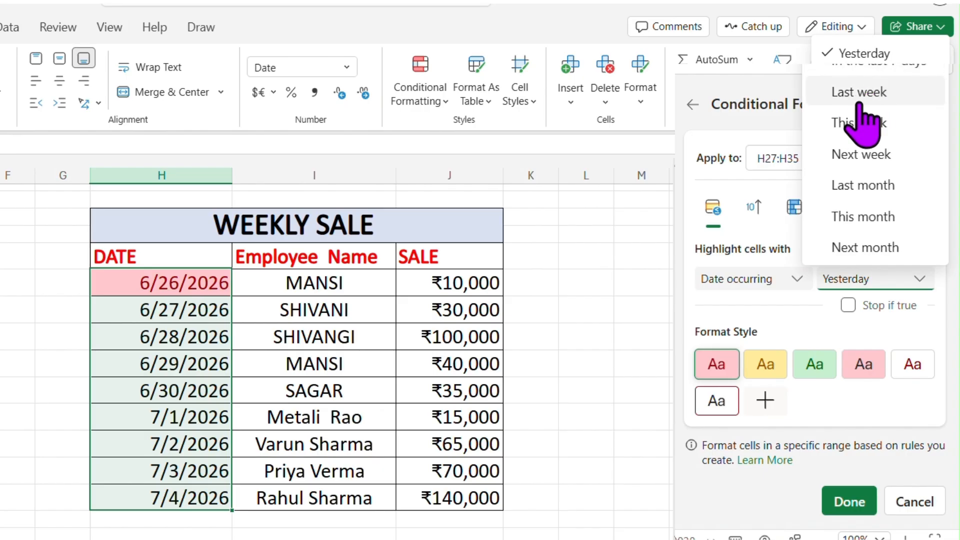
pyautogui.click(875, 123)
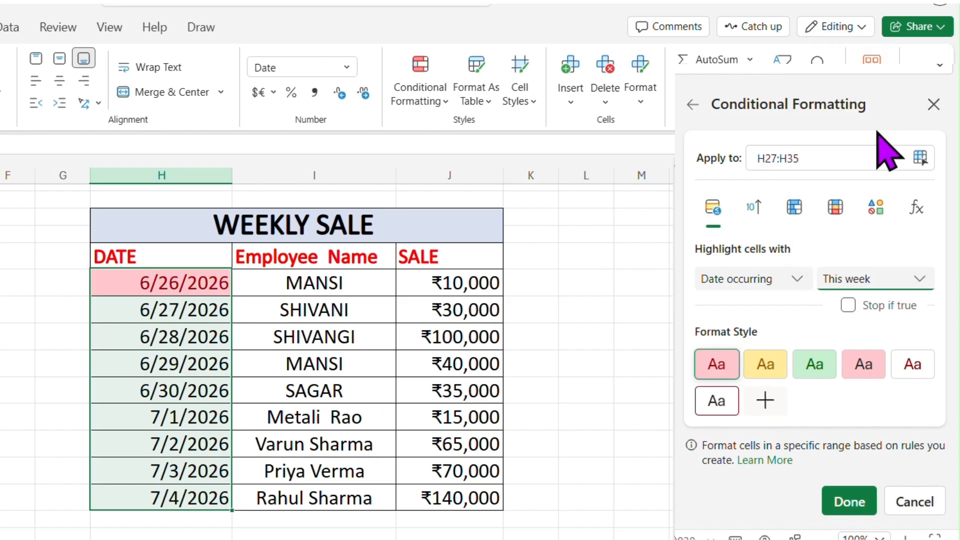
pyautogui.click(849, 502)
pyautogui.click(202, 287)
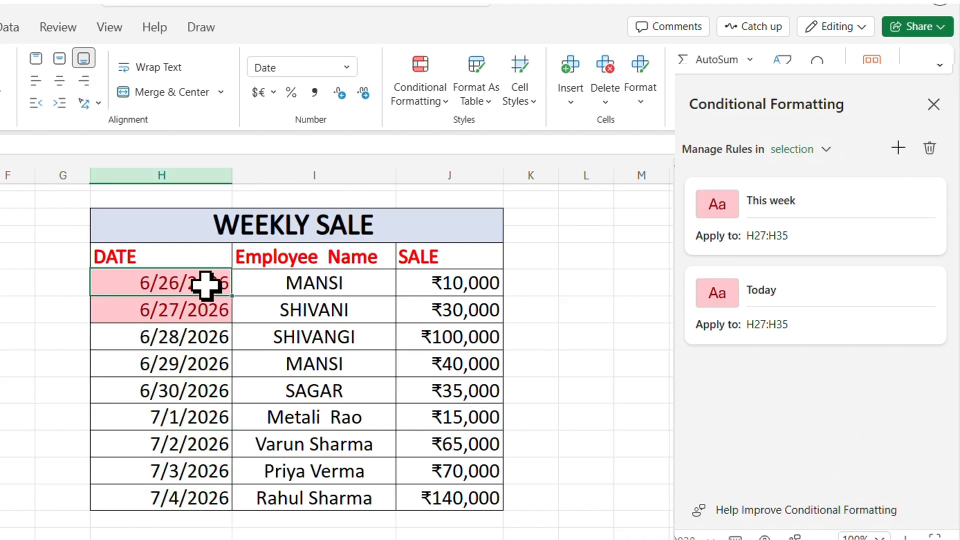
pyautogui.moveTo(205, 285); pyautogui.dragTo(218, 319)
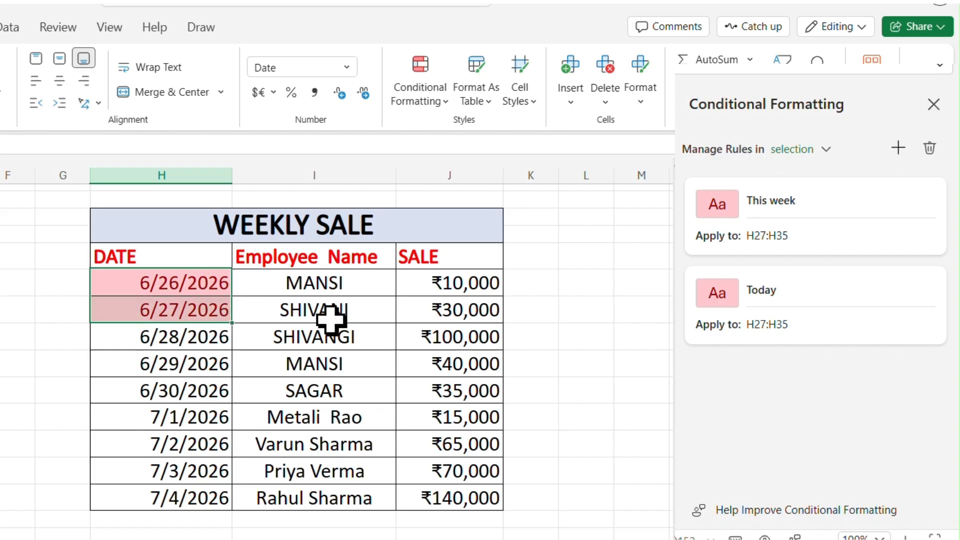
# Step: Change the This week rule on the WEEKLY SALE dates H27:H35 so that it highlights Next week
pyautogui.click(894, 204)
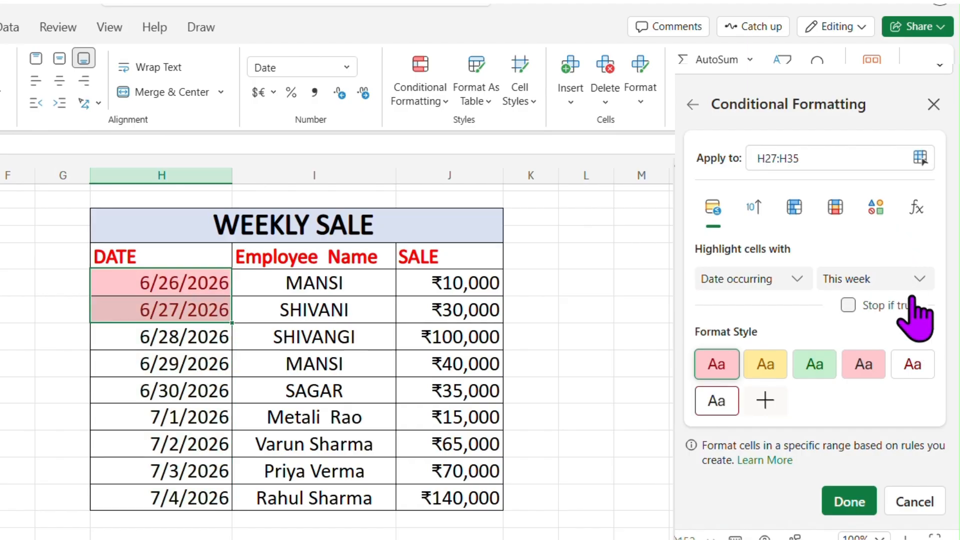
pyautogui.click(909, 281)
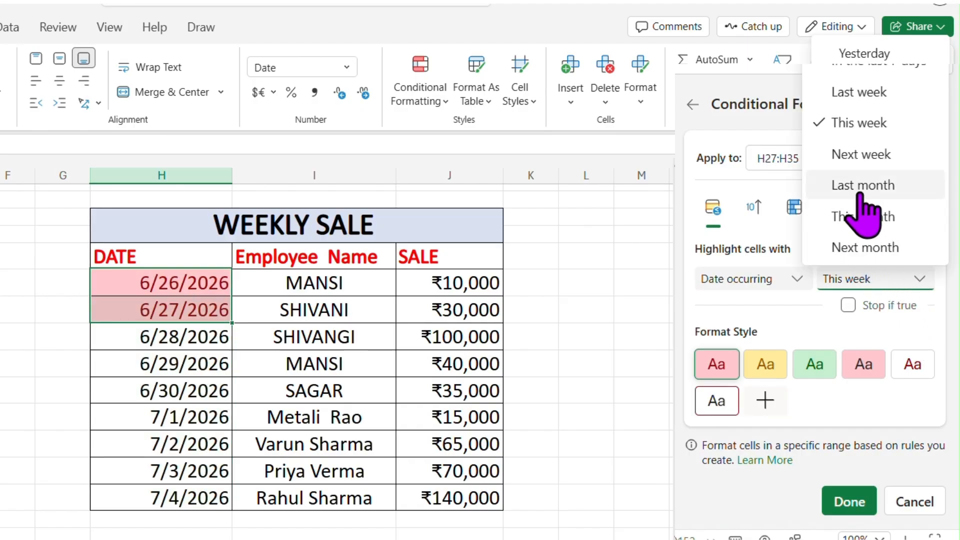
pyautogui.click(857, 153)
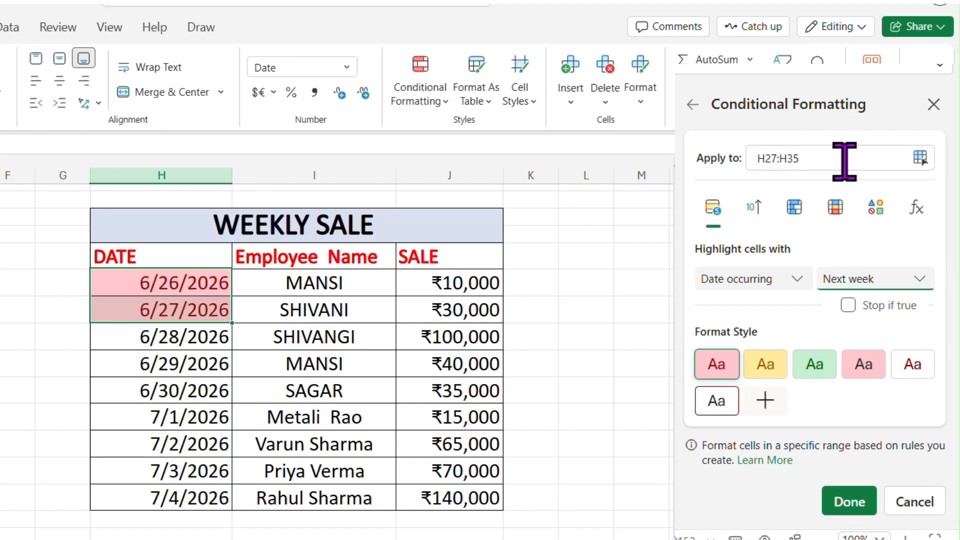
pyautogui.click(175, 283)
pyautogui.moveTo(175, 283); pyautogui.dragTo(186, 498)
pyautogui.click(920, 280)
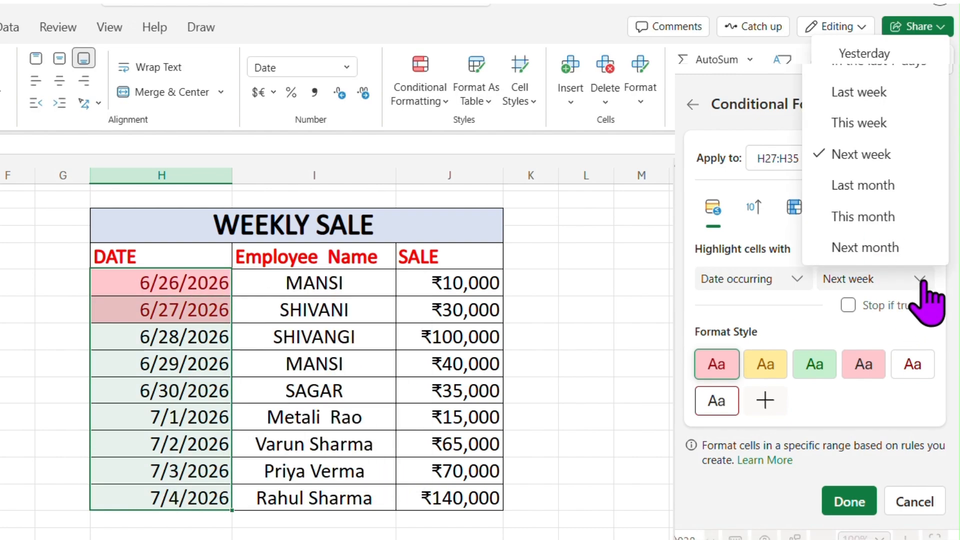
pyautogui.click(858, 155)
pyautogui.click(849, 501)
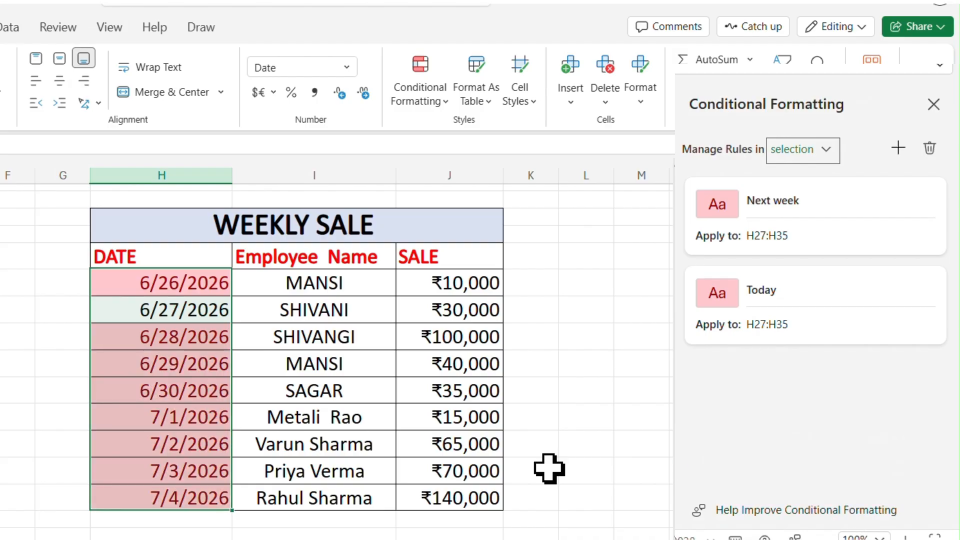
# Step: Delete the Today rule from the WEEKLY SALE dates and close the rule manager
pyautogui.click(290, 370)
pyautogui.moveTo(209, 340); pyautogui.dragTo(201, 494)
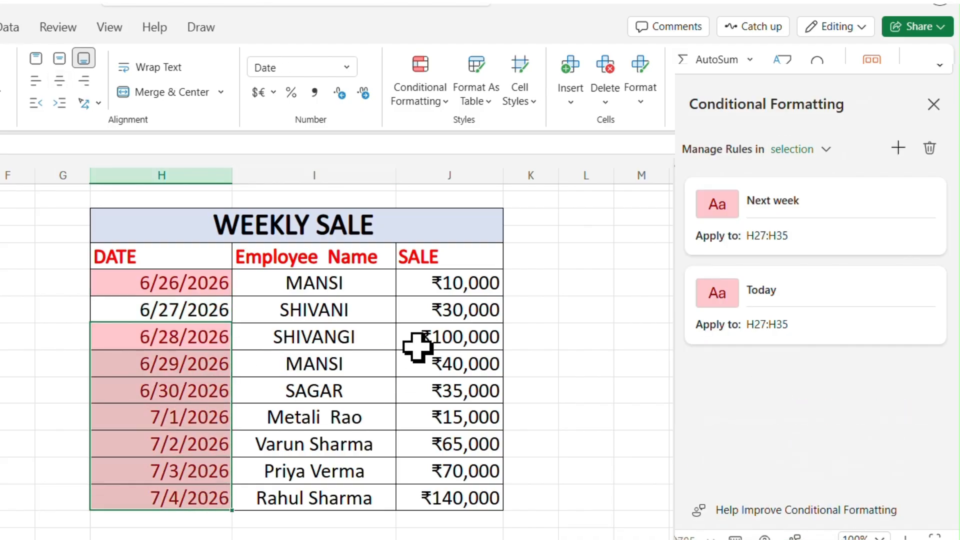
pyautogui.click(924, 291)
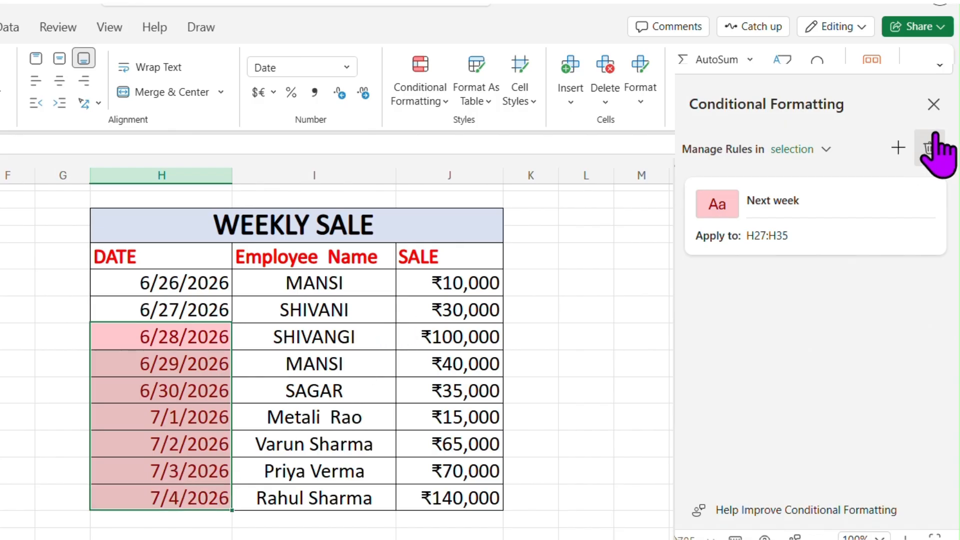
pyautogui.click(932, 105)
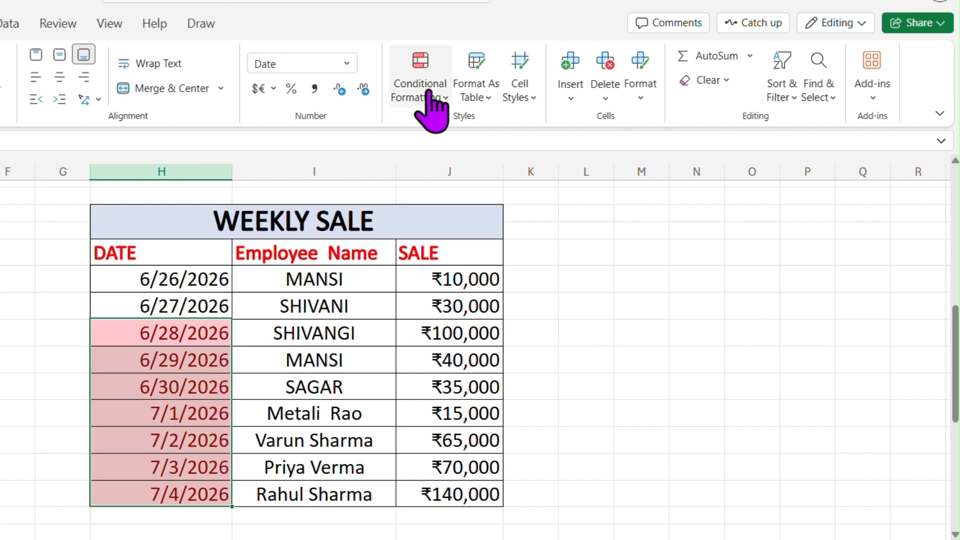
# Step: Clear the conditional formatting rules from the entire sheet
pyautogui.click(430, 100)
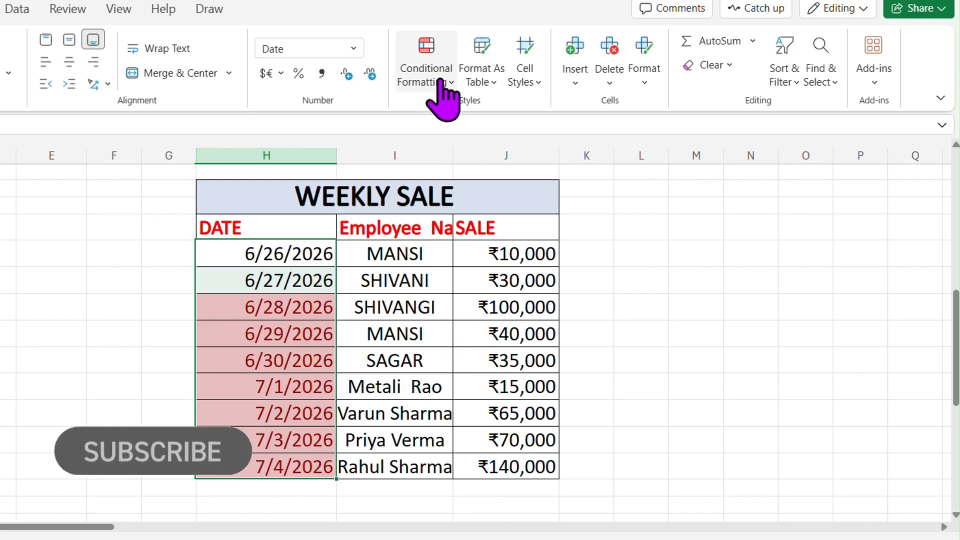
pyautogui.click(440, 83)
pyautogui.moveTo(482, 284)
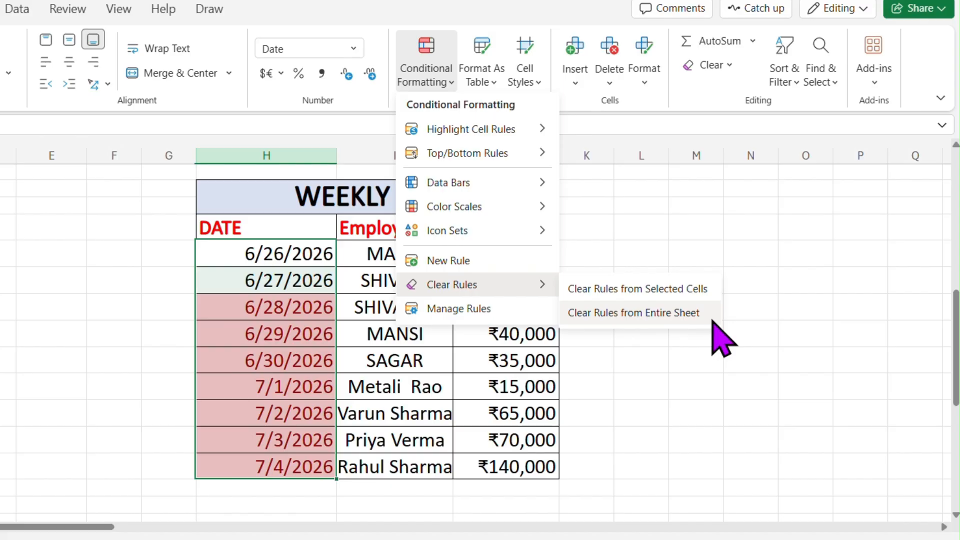
pyautogui.click(667, 315)
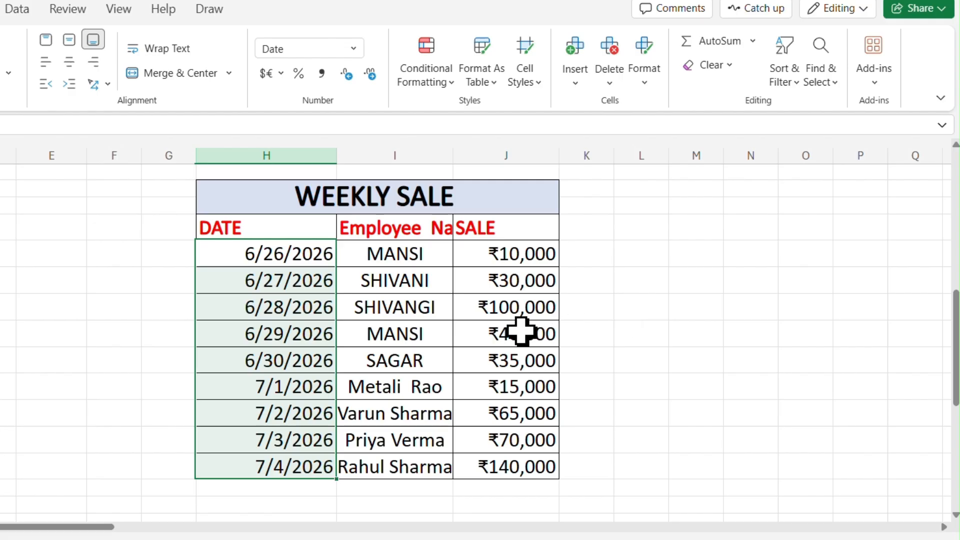
# Step: Auto-fit the width of column I so the Employee Name entries fit in the WEEKLY SALE table
pyautogui.click(442, 334)
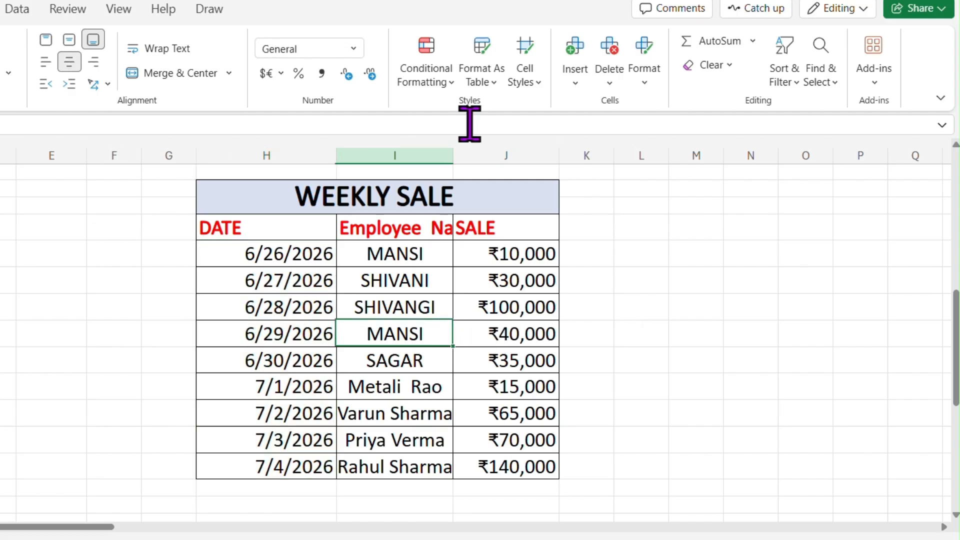
pyautogui.click(425, 70)
pyautogui.moveTo(515, 140)
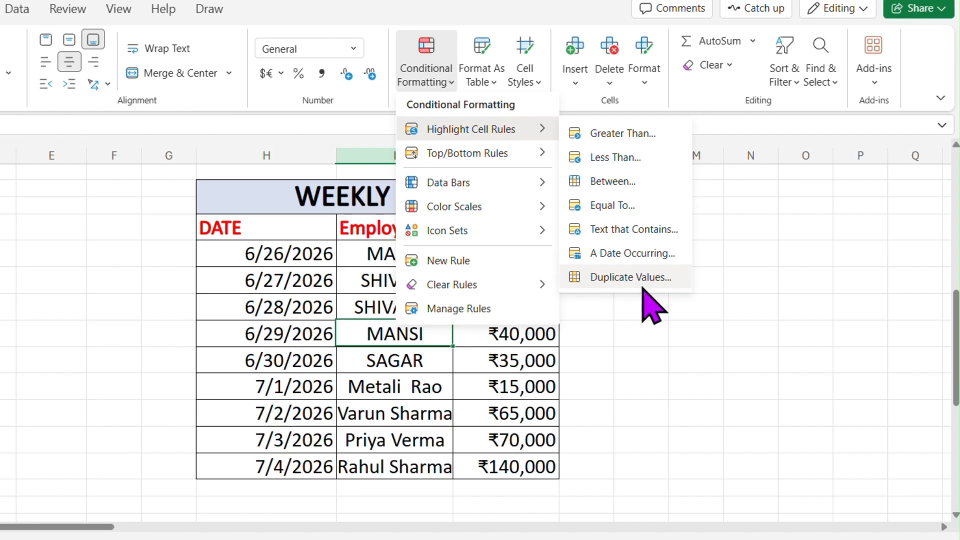
pyautogui.click(505, 395)
pyautogui.moveTo(392, 255); pyautogui.dragTo(417, 465)
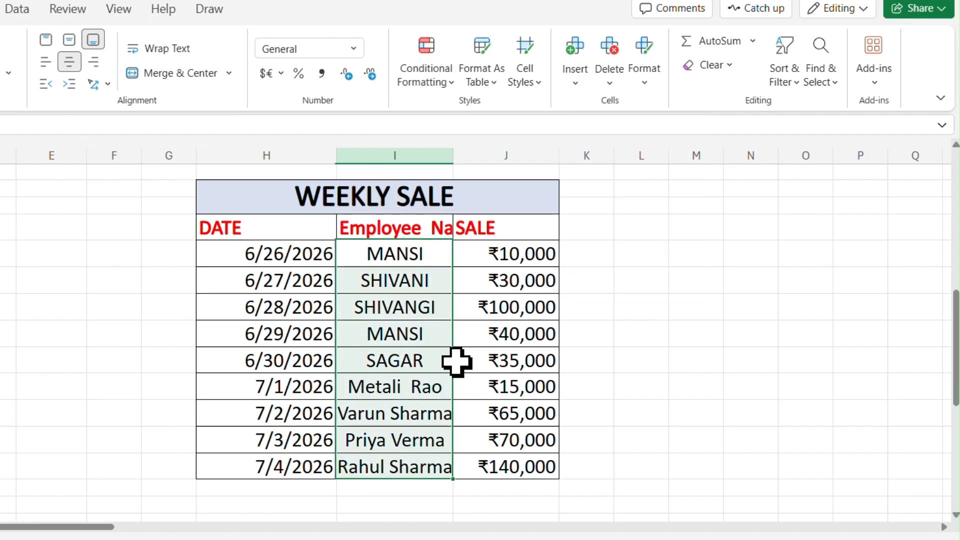
pyautogui.doubleClick(453, 156)
# Step: Add a conditional formatting rule that highlights duplicate values in the employee names I27:I35 in the light red style
pyautogui.moveTo(443, 235); pyautogui.dragTo(446, 458)
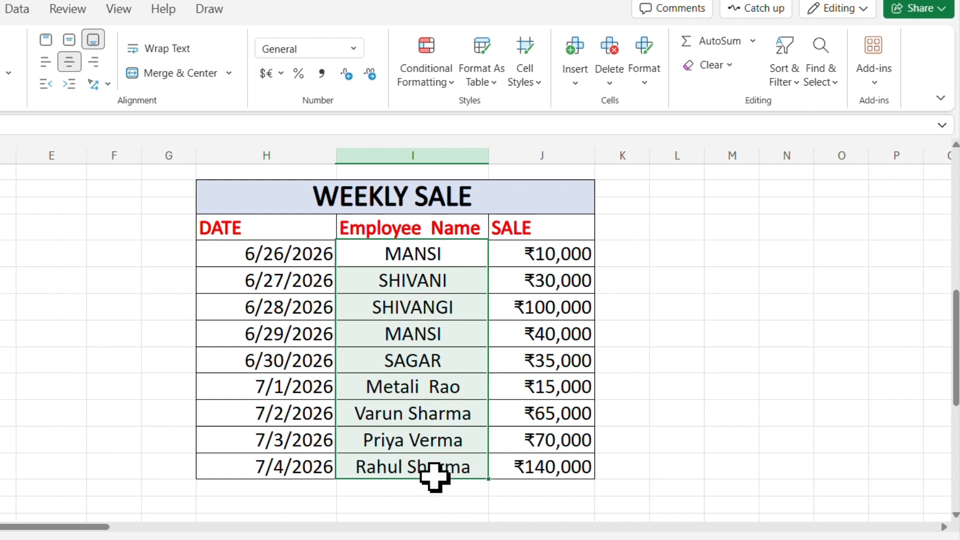
pyautogui.click(434, 75)
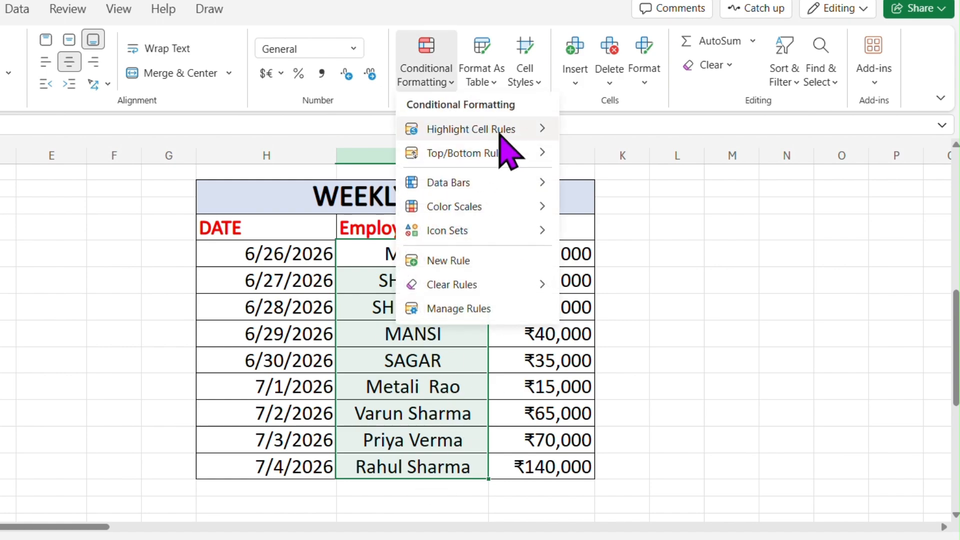
pyautogui.click(660, 276)
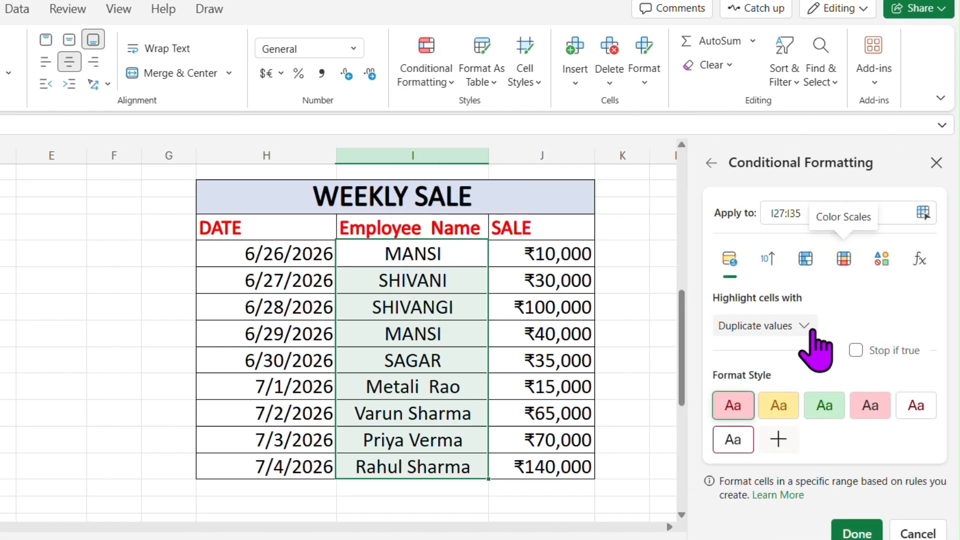
pyautogui.click(762, 326)
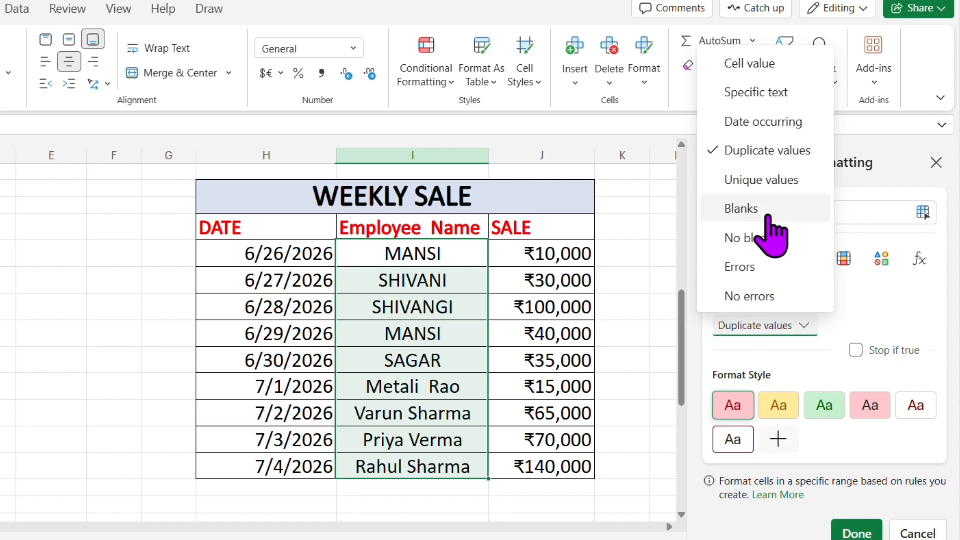
pyautogui.click(779, 152)
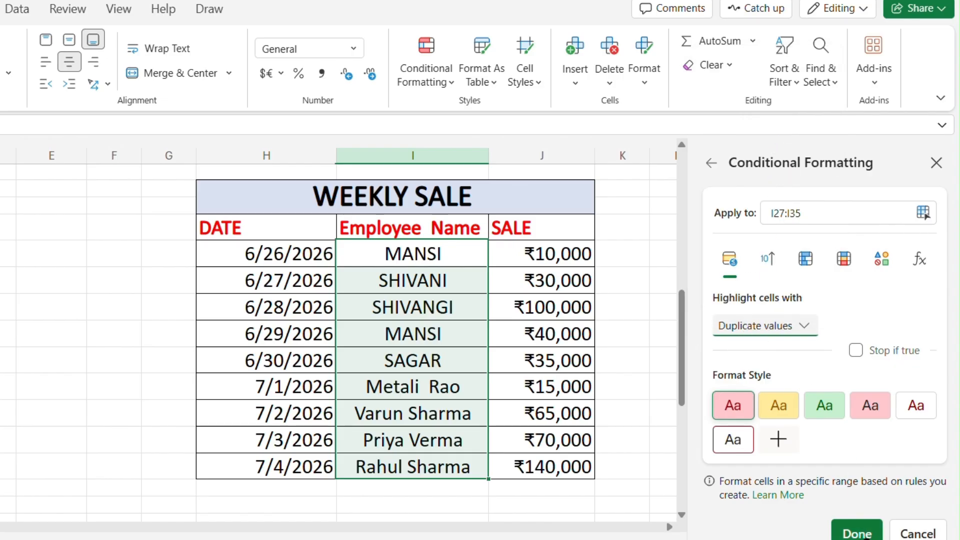
pyautogui.click(856, 533)
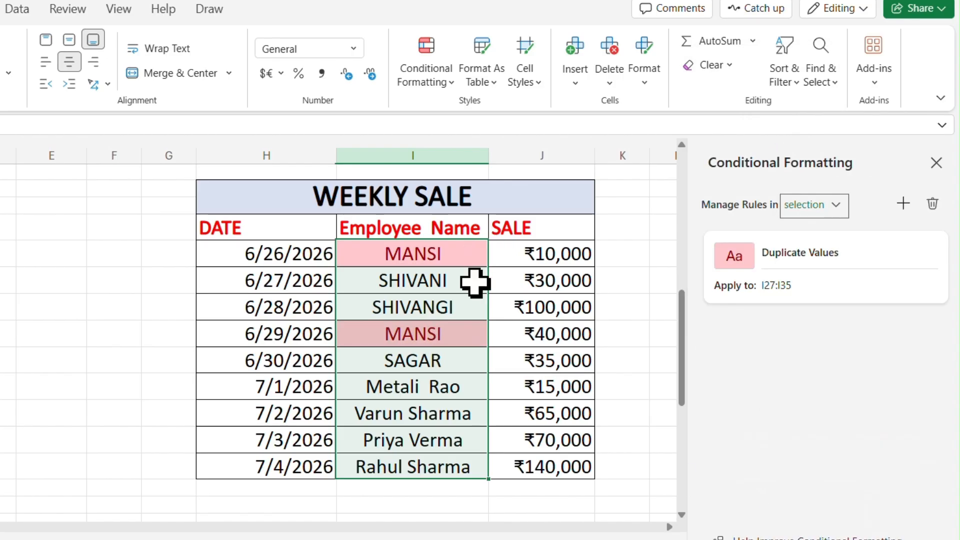
pyautogui.click(467, 332)
pyautogui.click(525, 232)
pyautogui.click(525, 330)
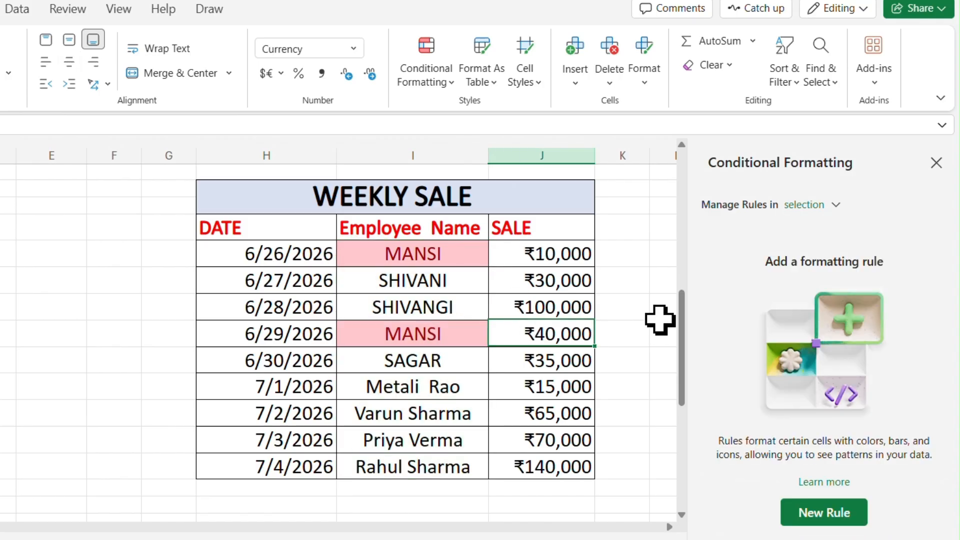
pyautogui.click(936, 162)
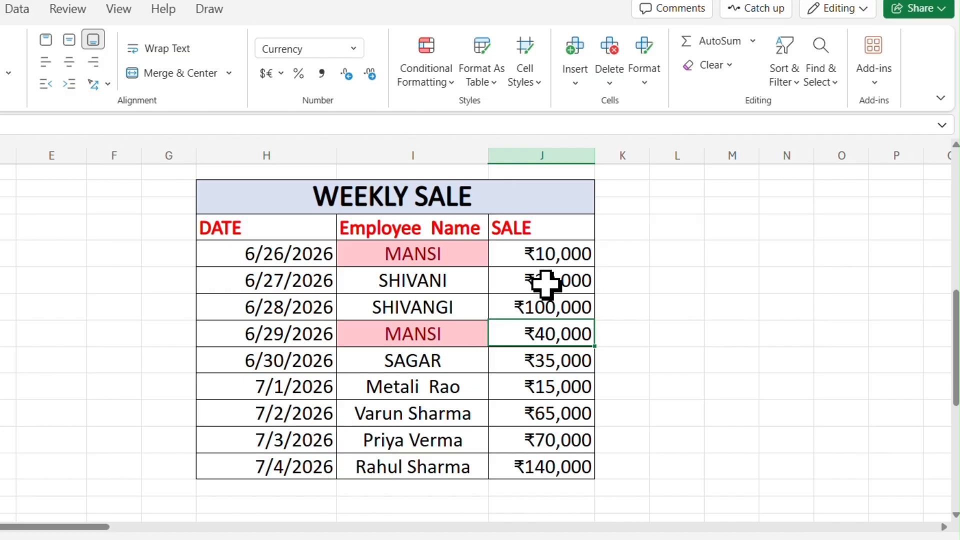
pyautogui.click(439, 80)
pyautogui.moveTo(505, 158)
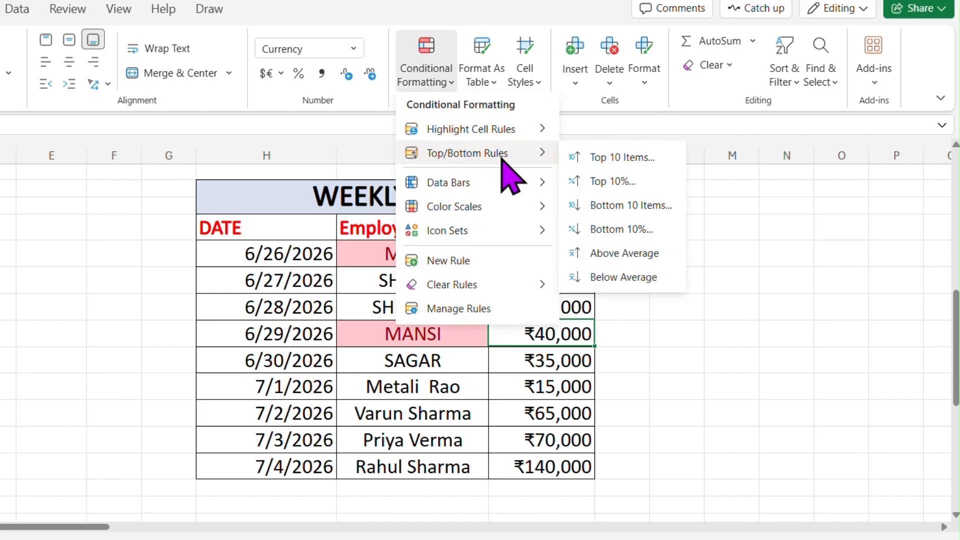
pyautogui.click(562, 285)
pyautogui.moveTo(560, 254); pyautogui.dragTo(555, 467)
pyautogui.click(431, 82)
pyautogui.moveTo(531, 155)
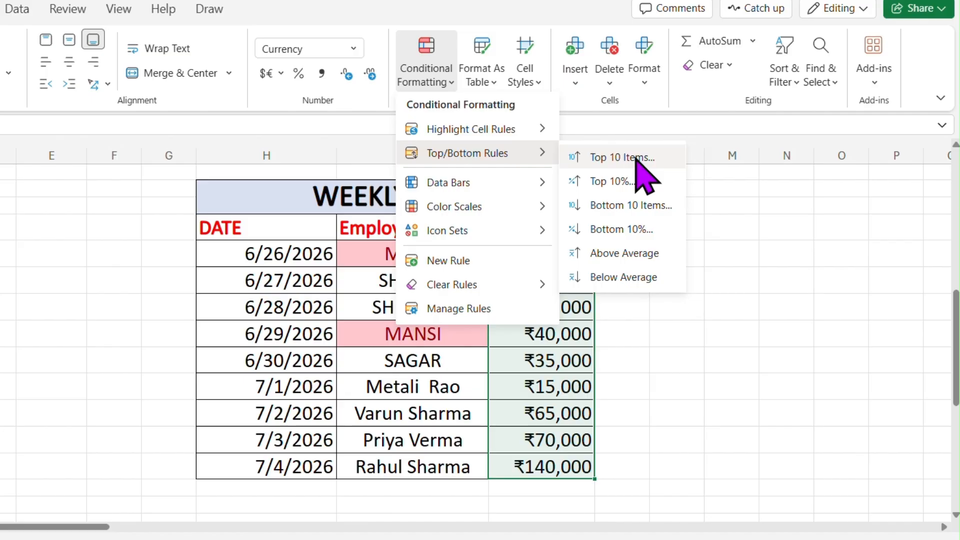
pyautogui.click(553, 380)
# Step: Clear the conditional formatting rules from the employee name cells I27:I30
pyautogui.moveTo(459, 263); pyautogui.dragTo(444, 330)
pyautogui.click(429, 84)
pyautogui.moveTo(465, 285)
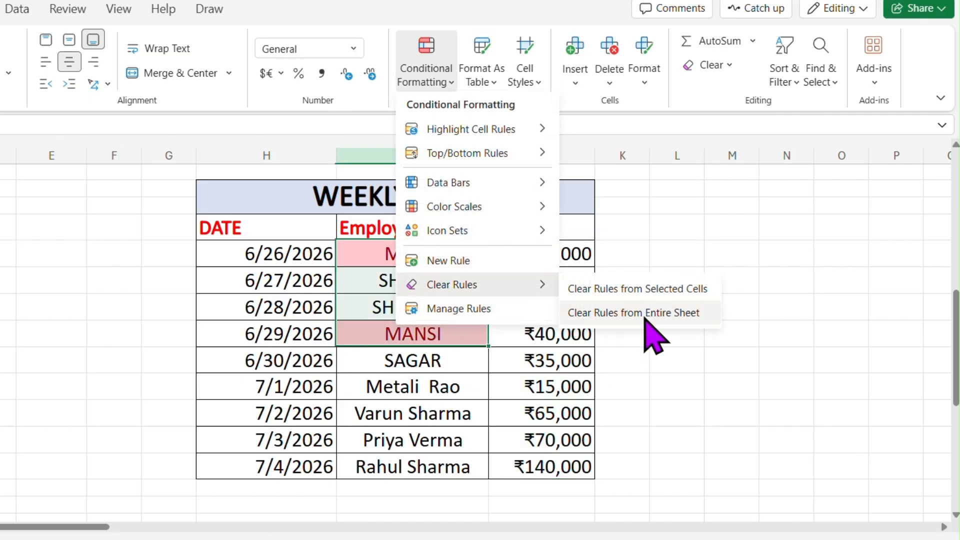
pyautogui.click(655, 292)
# Step: Add a top/bottom rule that highlights the top 5 values in the SALE cells J27:J35 in the light red style
pyautogui.moveTo(559, 255); pyautogui.dragTo(557, 467)
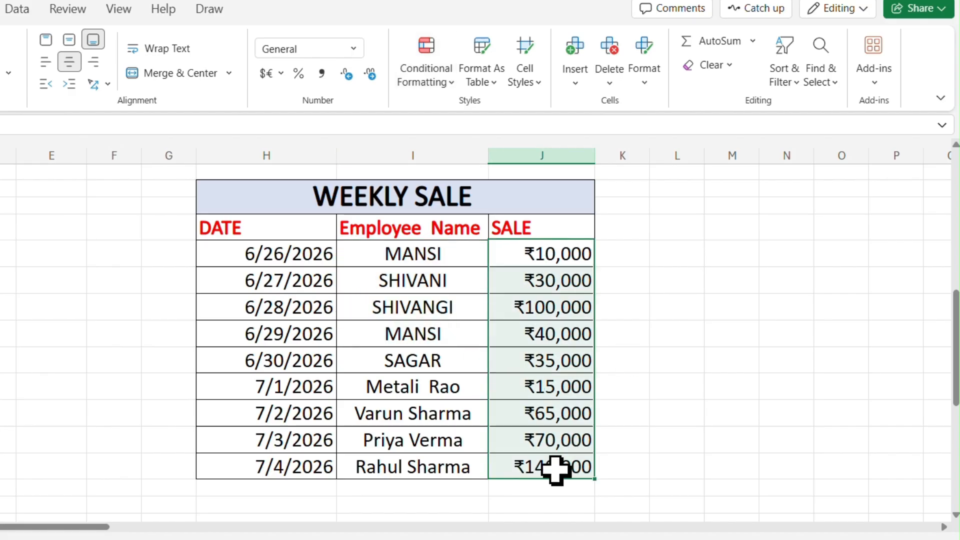
pyautogui.click(425, 83)
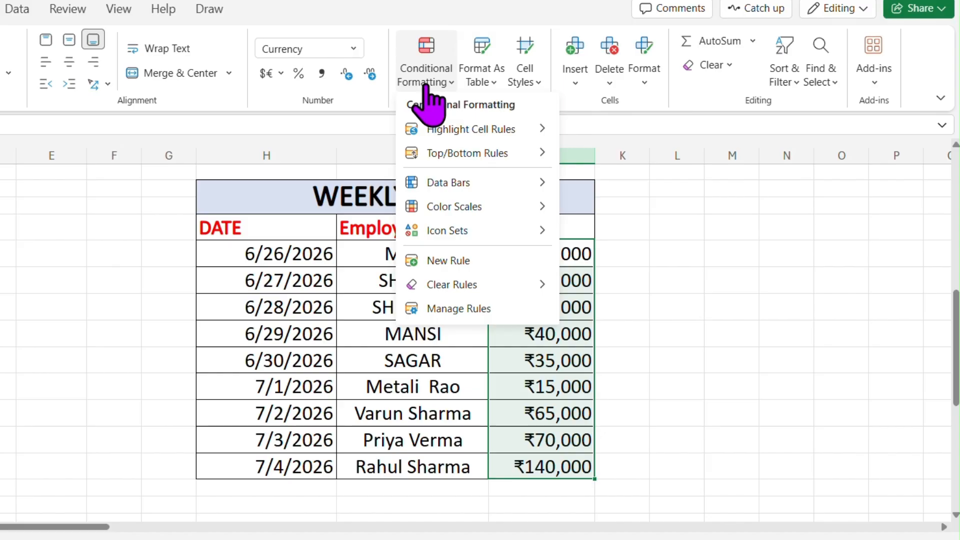
pyautogui.moveTo(530, 153)
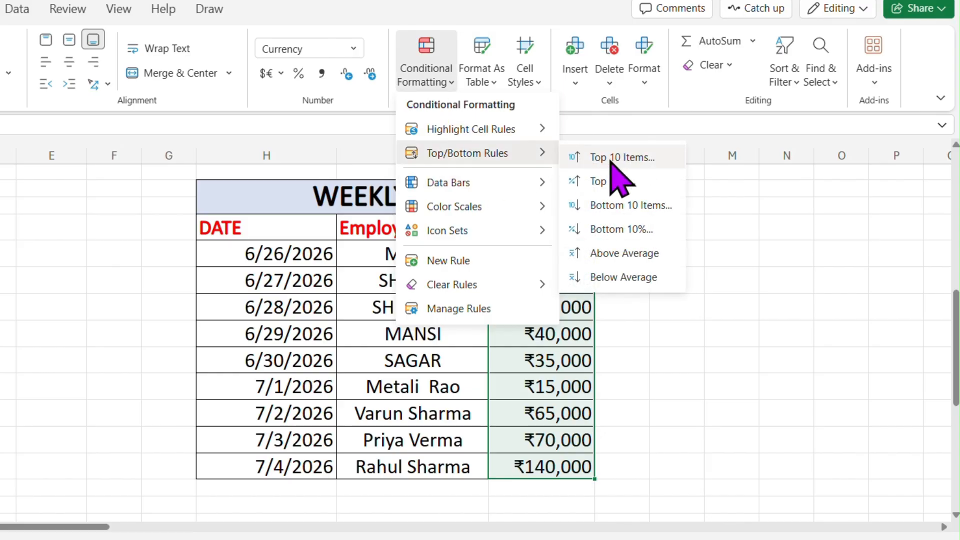
pyautogui.click(645, 158)
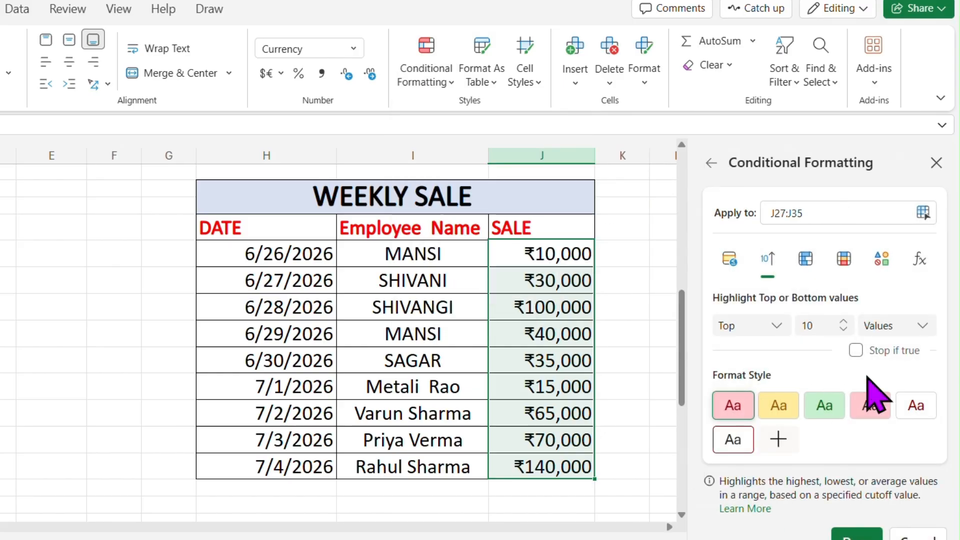
pyautogui.click(843, 330)
pyautogui.click(843, 330)
pyautogui.click(843, 330)
pyautogui.click(843, 330)
pyautogui.click(844, 329)
pyautogui.click(857, 535)
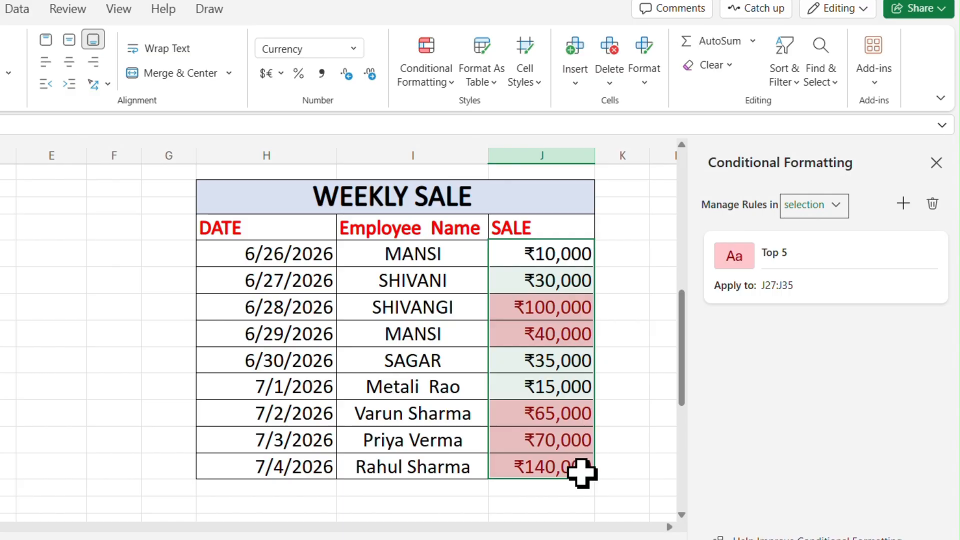
# Step: Delete the Top 5 rule from the SALE cells J27:J35 and close the rule manager
pyautogui.click(931, 206)
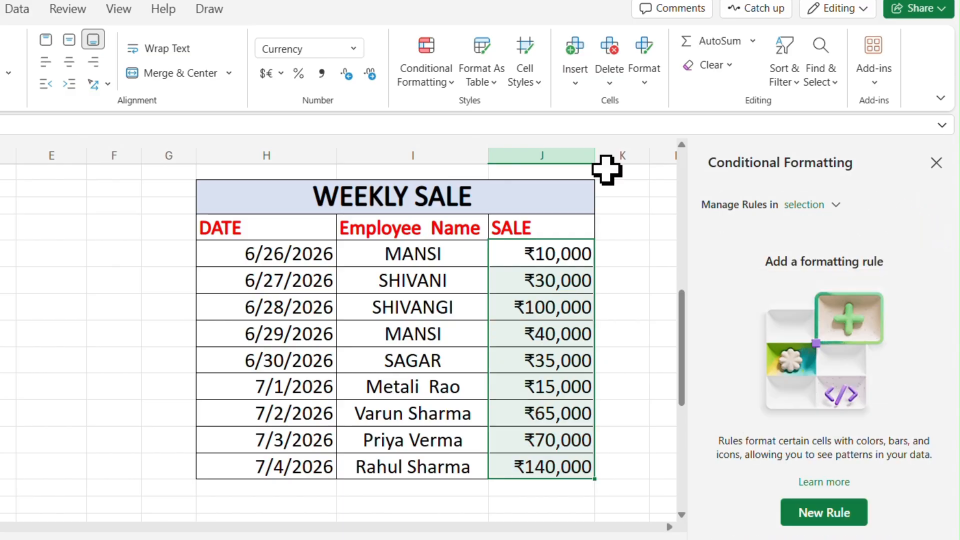
pyautogui.click(403, 80)
pyautogui.moveTo(497, 155)
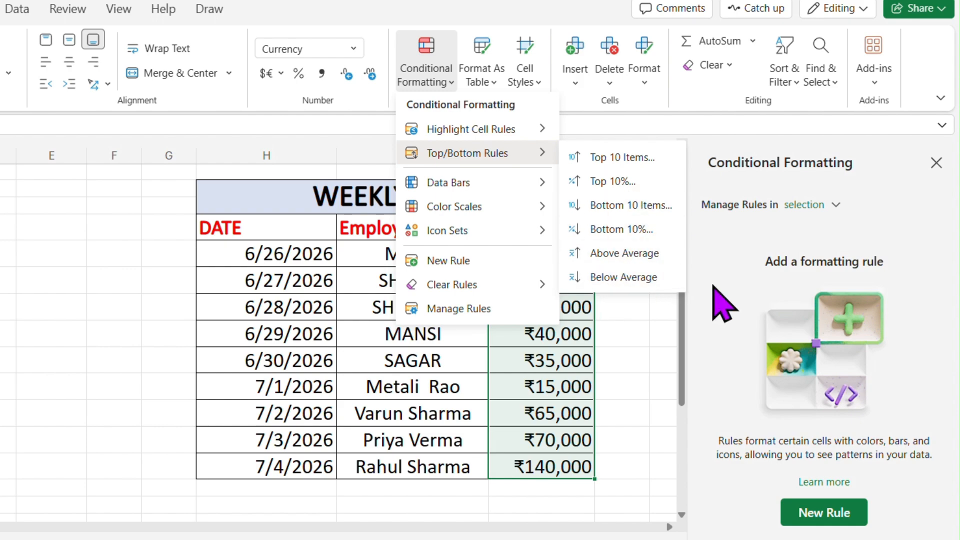
pyautogui.click(934, 162)
pyautogui.click(936, 163)
# Step: Examine the AVERAGE values H5:H9 in the CLASS RESULT table and select the first PASS /FAIL cell, I5
pyautogui.scroll(1, 381, 221)
pyautogui.click(464, 240)
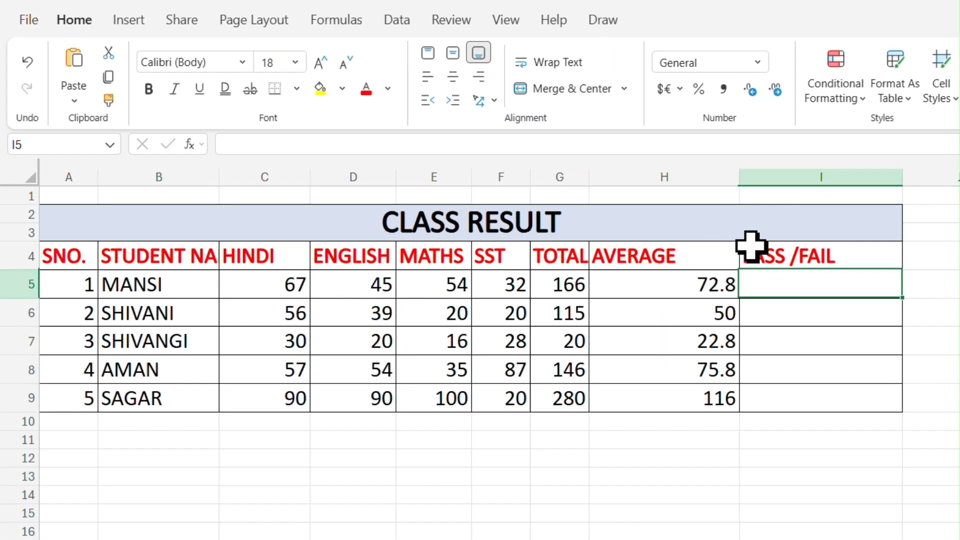
pyautogui.moveTo(671, 274); pyautogui.dragTo(708, 402)
pyautogui.moveTo(573, 301); pyautogui.dragTo(710, 400)
pyautogui.click(766, 265)
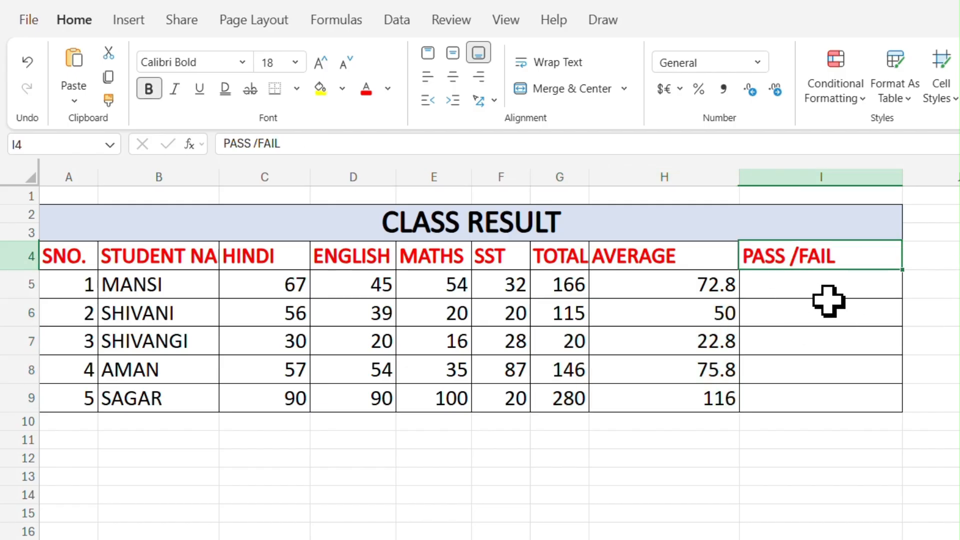
pyautogui.click(819, 286)
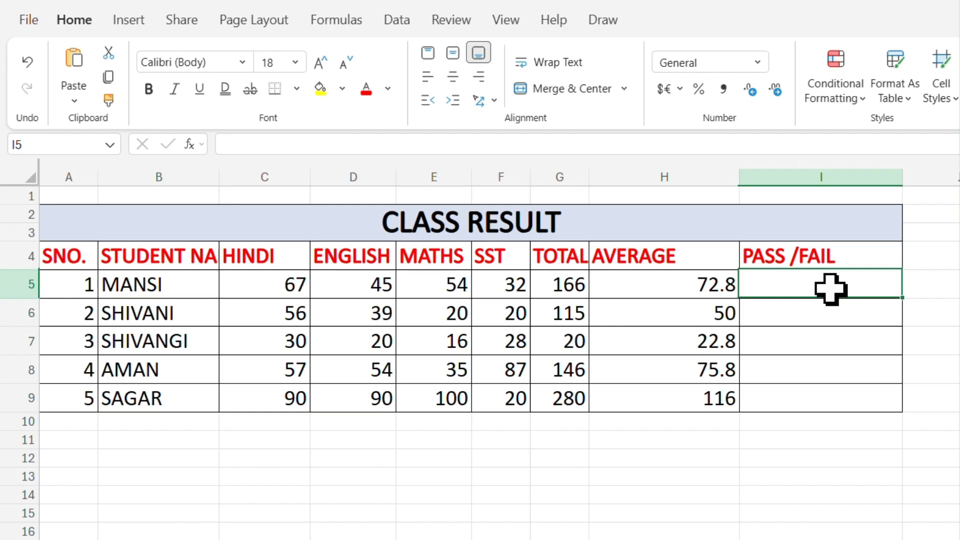
# Step: Enter the formula =IF(H5>=50,"PASS","FAIL") in I5 and fill it down the PASS /FAIL column to I9
pyautogui.write('=IF')
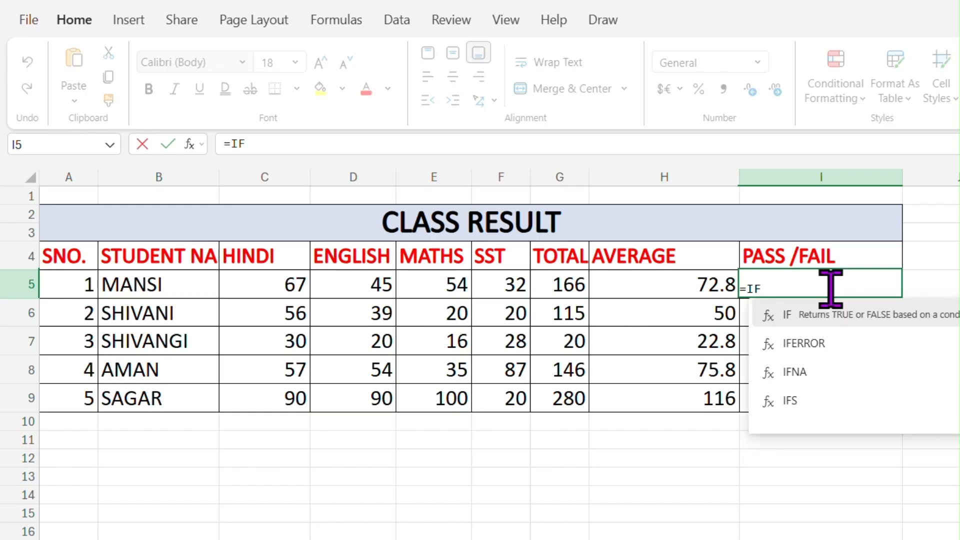
pyautogui.write('(')
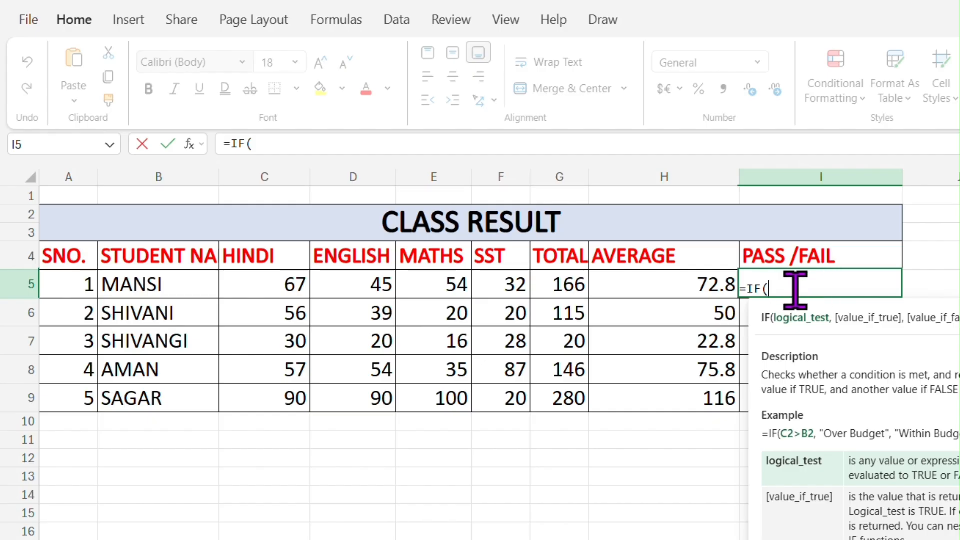
pyautogui.click(698, 287)
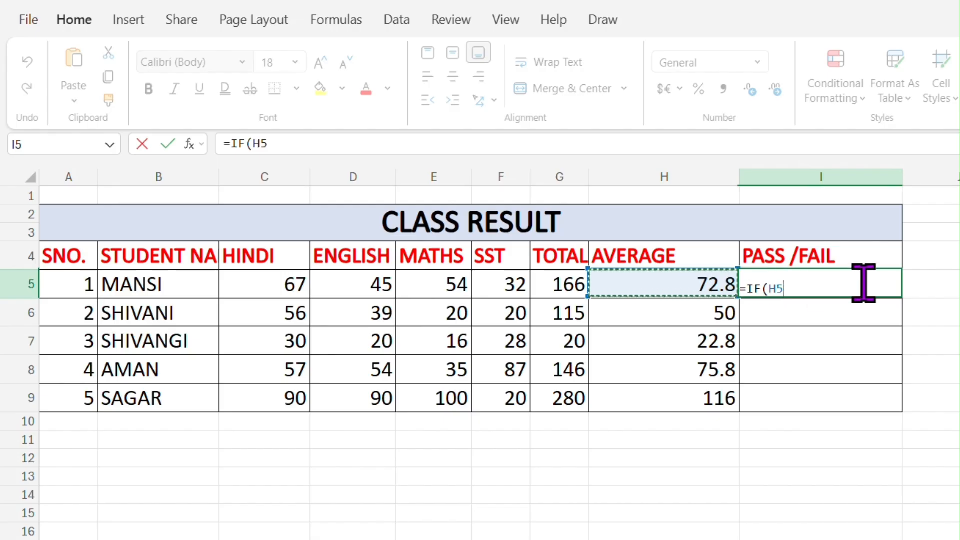
pyautogui.write('>')
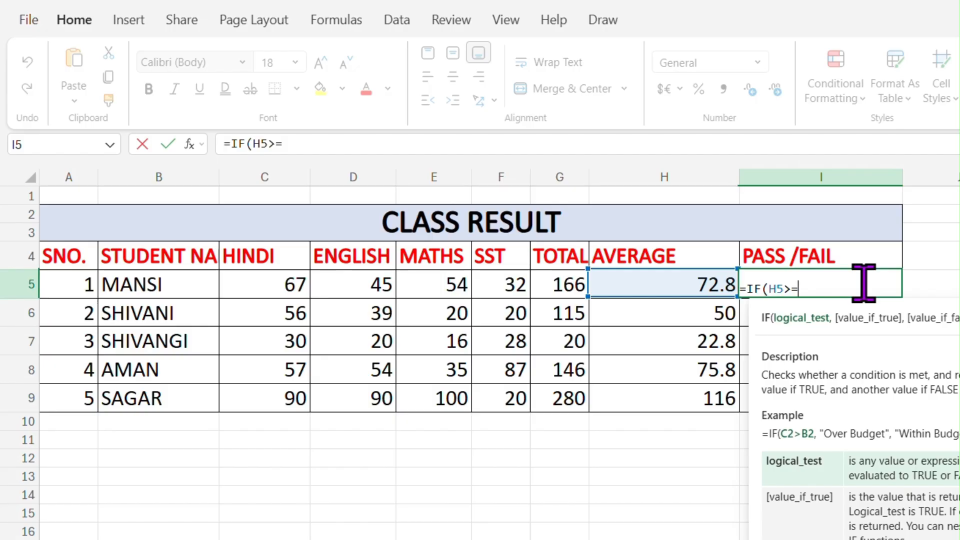
pyautogui.write('=50,')
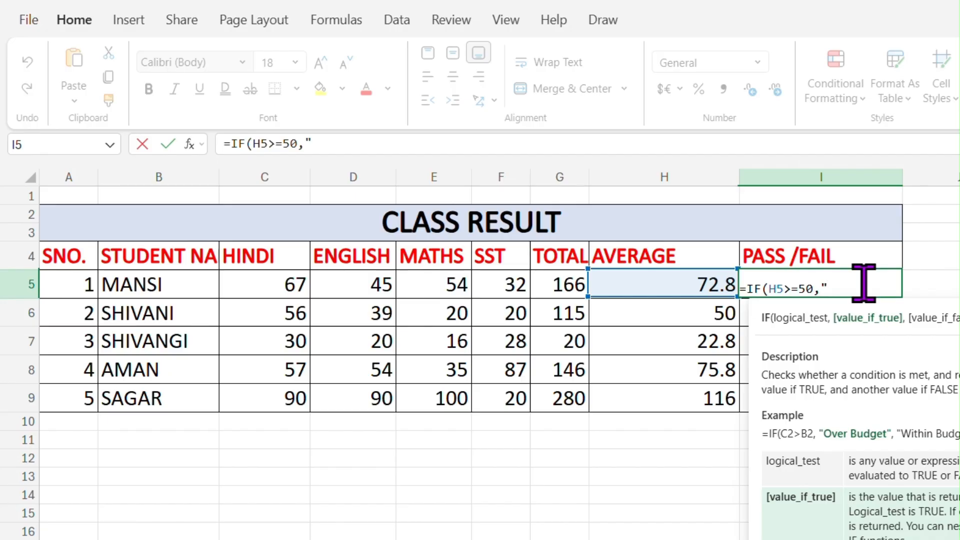
pyautogui.write('ASS"')
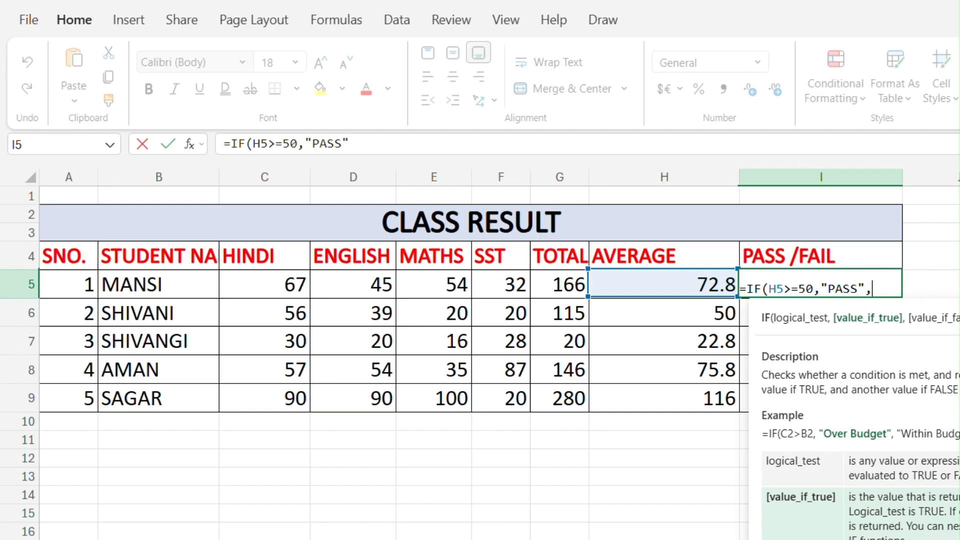
pyautogui.write(',')
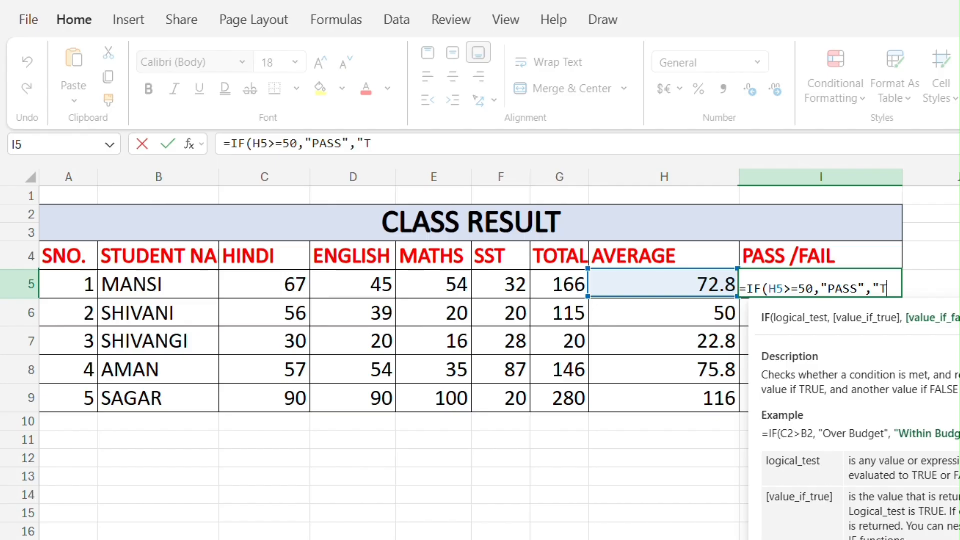
pyautogui.write('"FAIL')
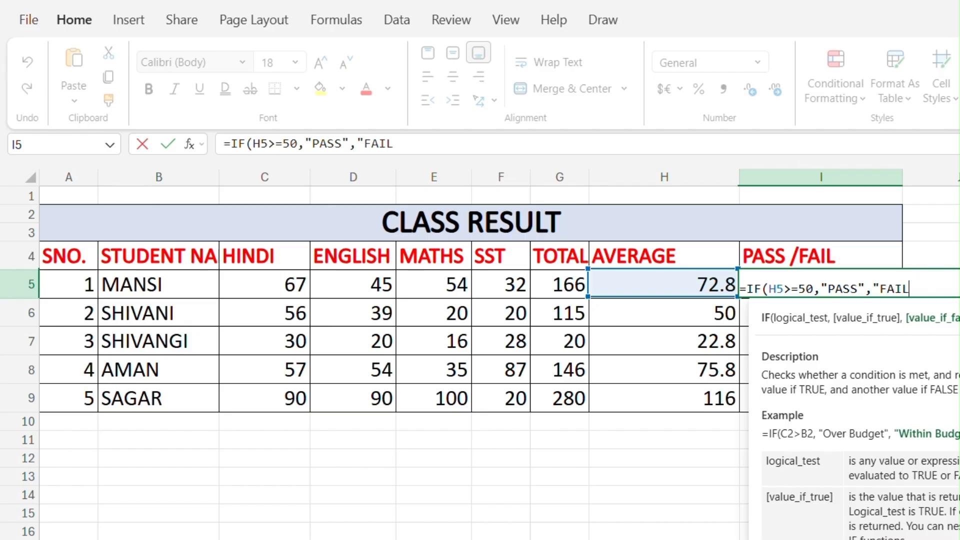
pyautogui.write('")')
pyautogui.press('Return')
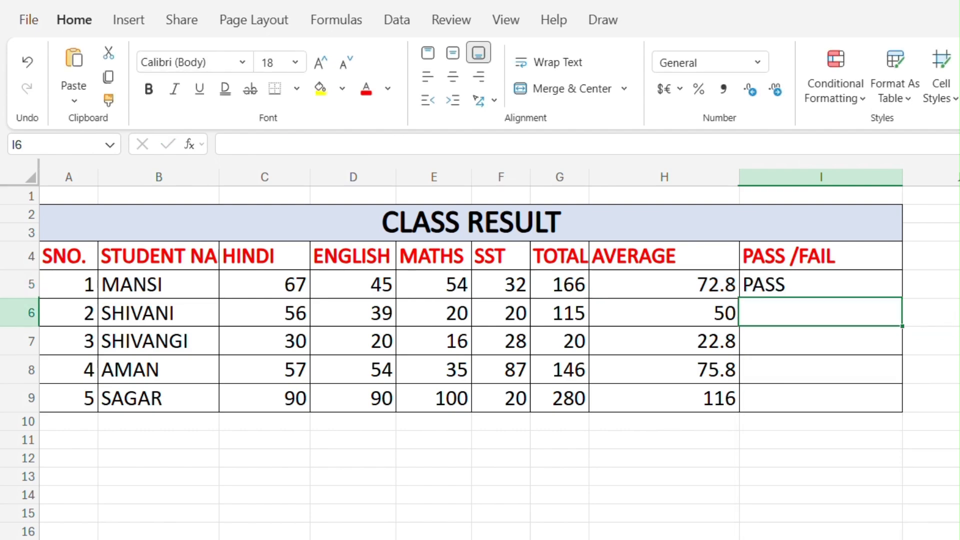
pyautogui.press('Up')
pyautogui.moveTo(902, 296); pyautogui.dragTo(914, 400)
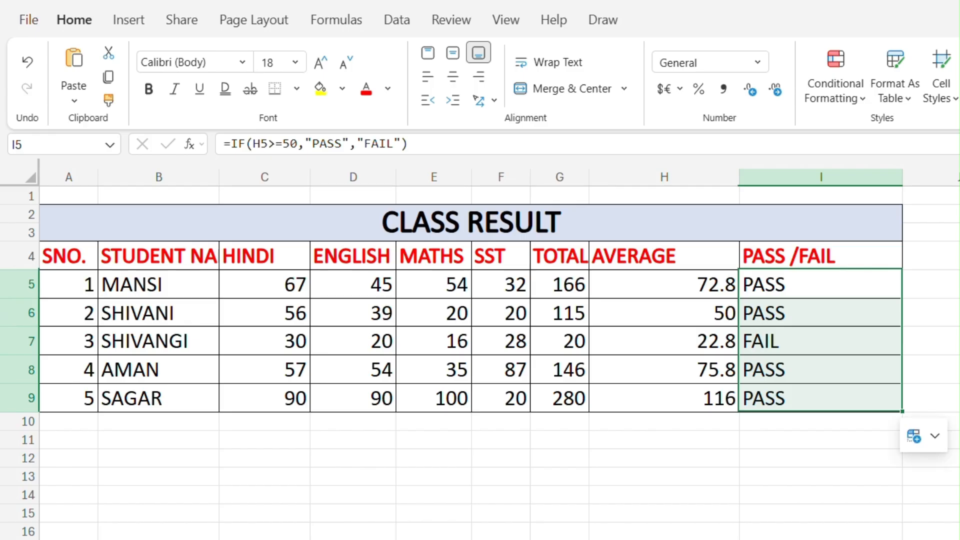
# Step: Compare the AVERAGE values in column H with the PASS /FAIL results in column I
pyautogui.click(670, 283)
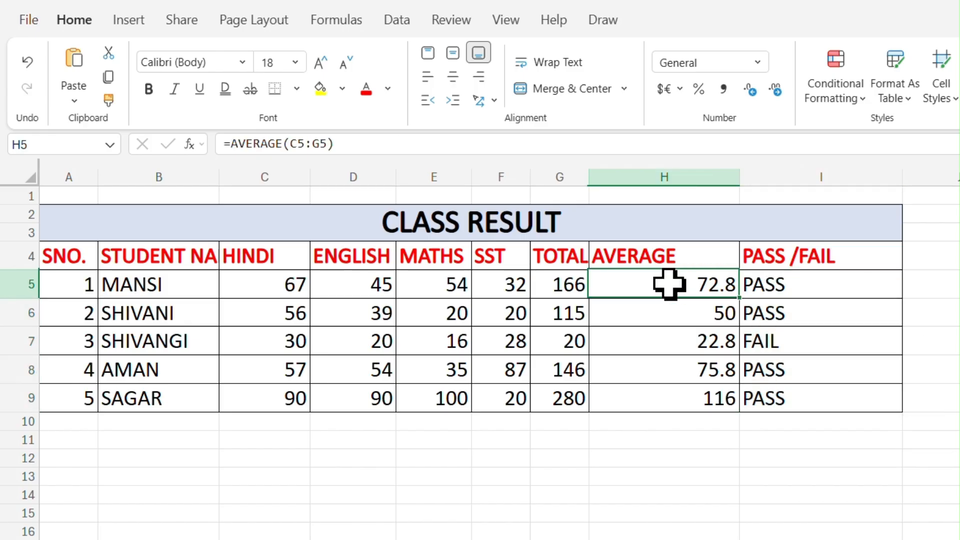
pyautogui.click(681, 303)
pyautogui.moveTo(704, 345); pyautogui.dragTo(850, 340)
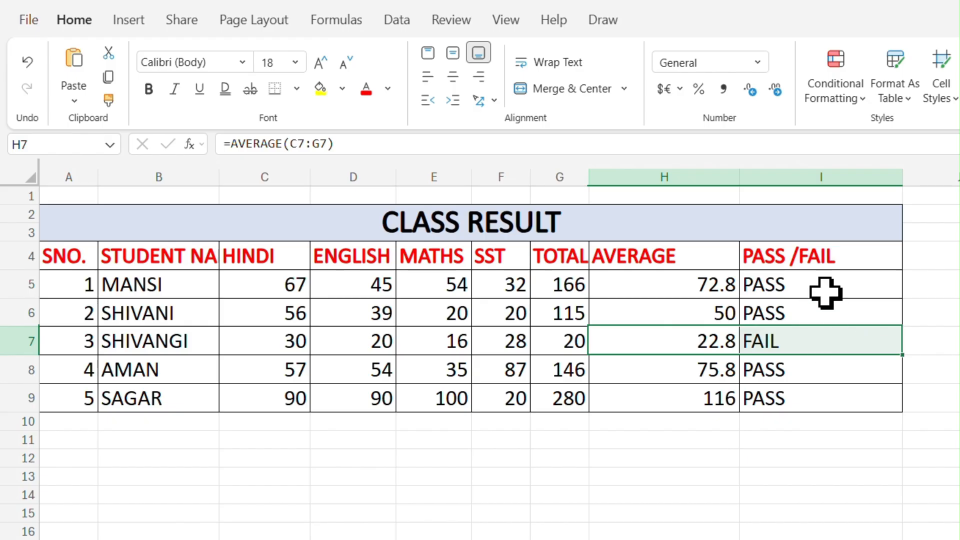
pyautogui.moveTo(827, 291); pyautogui.dragTo(824, 303)
pyautogui.moveTo(816, 371); pyautogui.dragTo(816, 388)
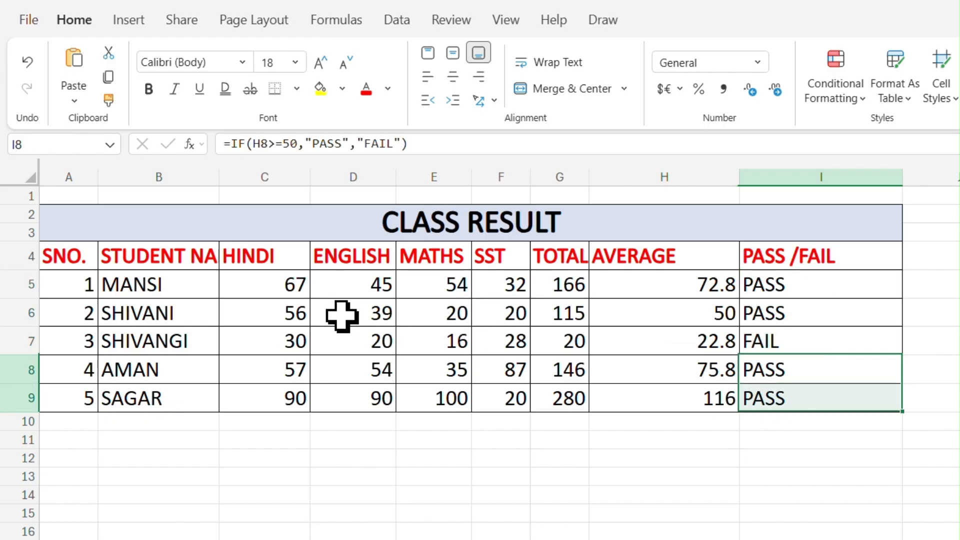
# Step: Set the HINDI mark in C6 to 10 and check that row's PASS /FAIL result in I6
pyautogui.click(295, 311)
pyautogui.press('BackSpace')
pyautogui.write('10')
pyautogui.press('Return')
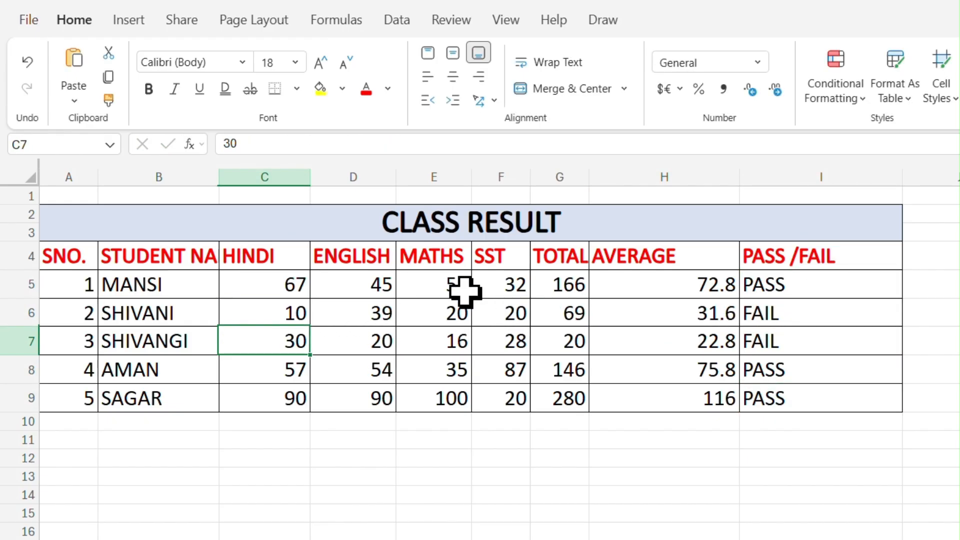
pyautogui.click(792, 316)
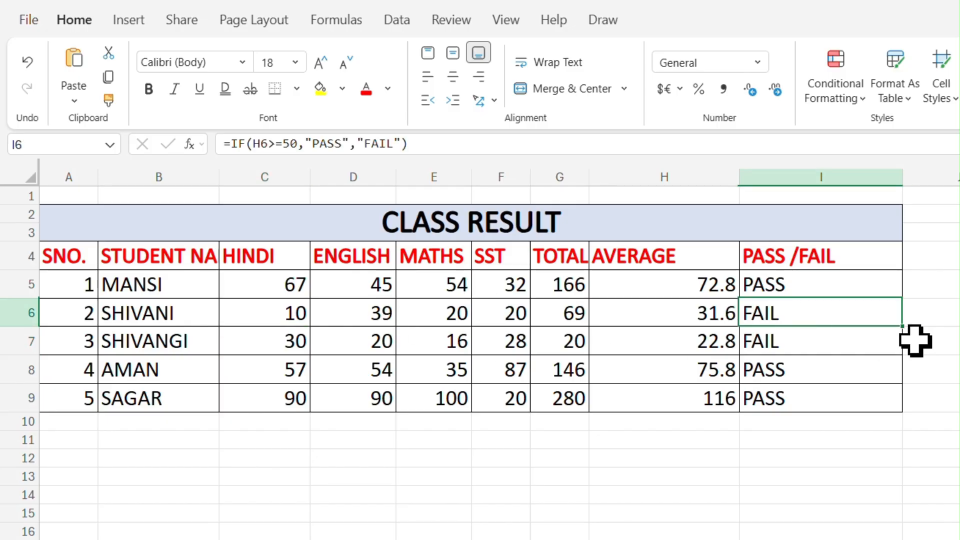
# Step: Highlight the cells containing the text PASS in I5:I9 in the light red style and close the rule manager
pyautogui.moveTo(792, 280); pyautogui.dragTo(794, 396)
pyautogui.click(823, 99)
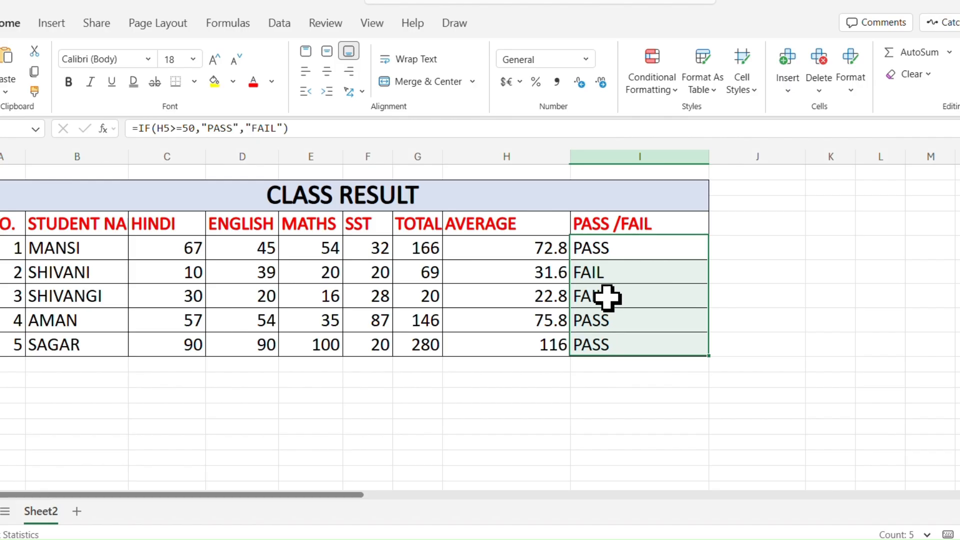
pyautogui.click(835, 90)
pyautogui.moveTo(893, 149)
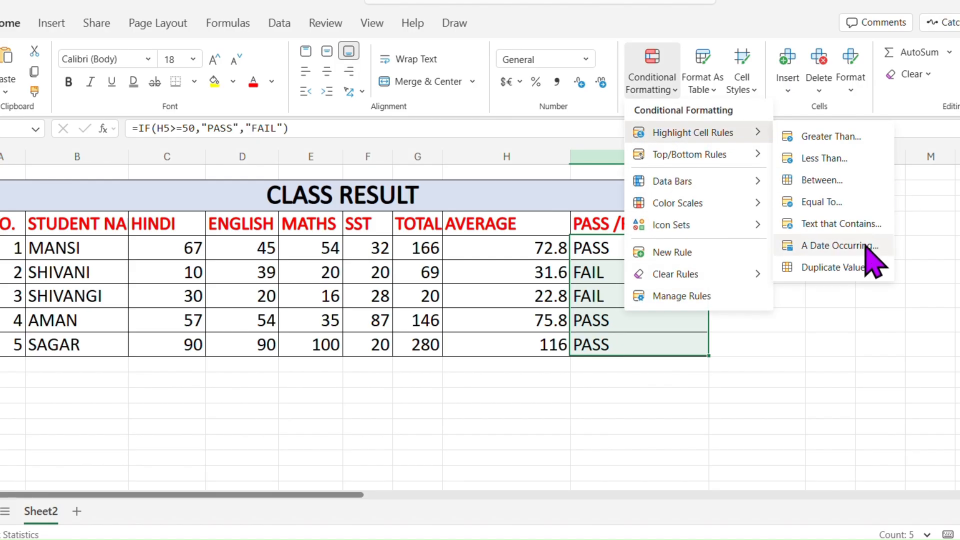
pyautogui.click(850, 225)
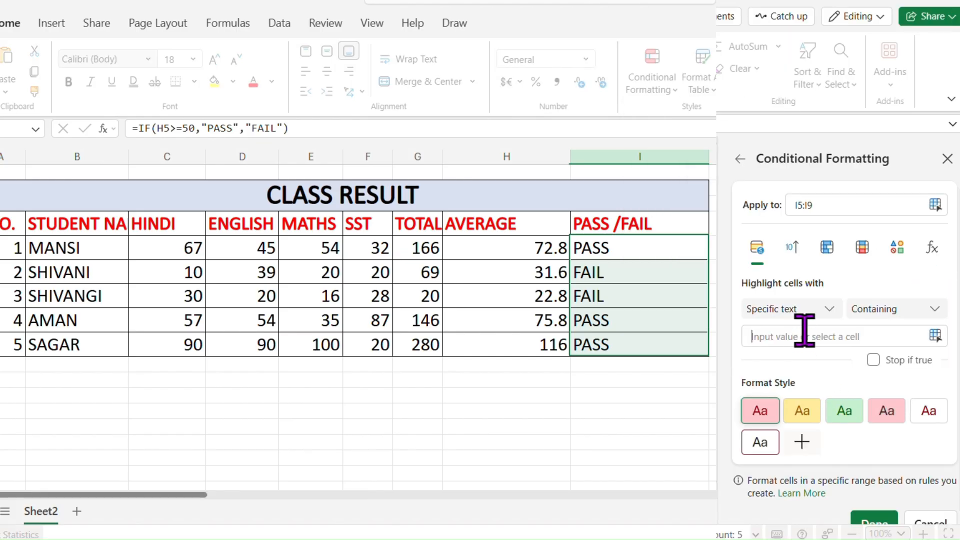
pyautogui.click(803, 331)
pyautogui.write('PASS')
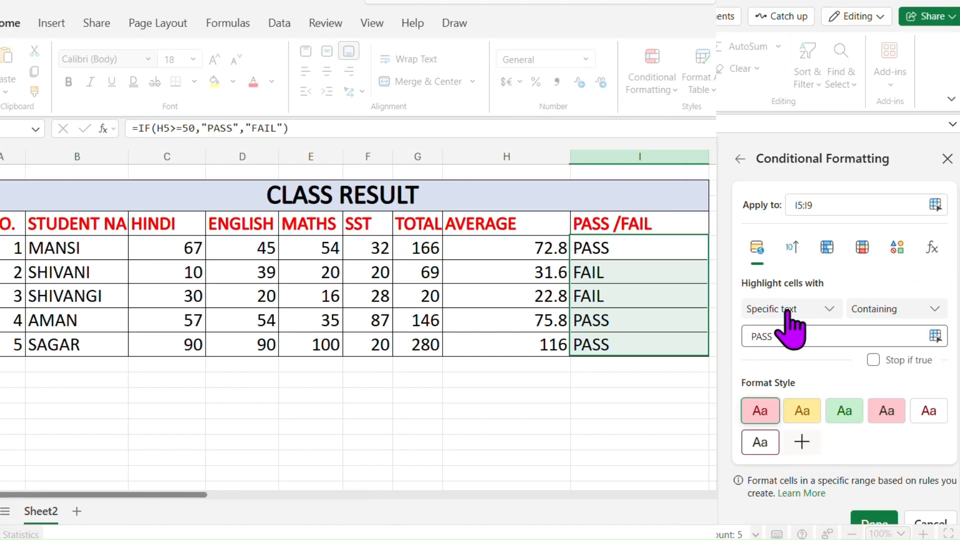
pyautogui.click(874, 523)
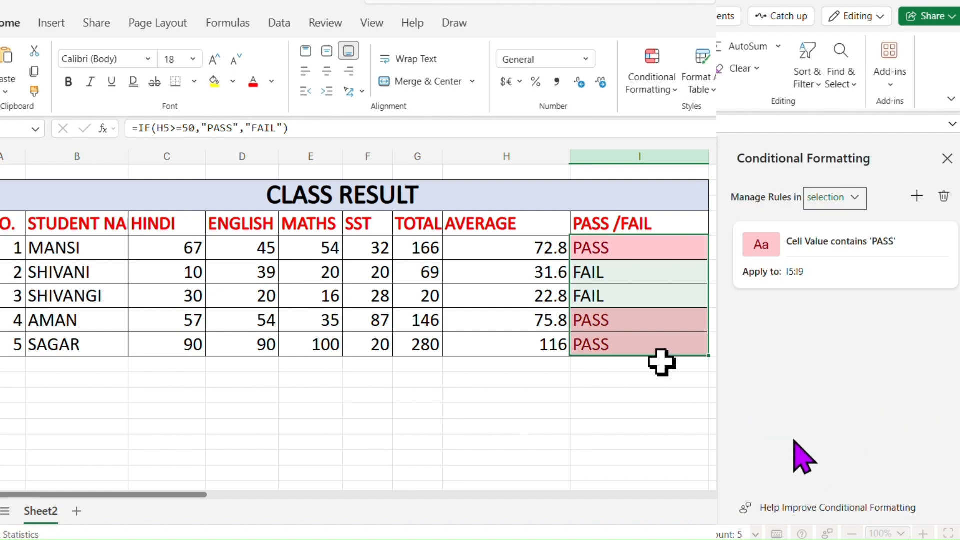
pyautogui.click(947, 159)
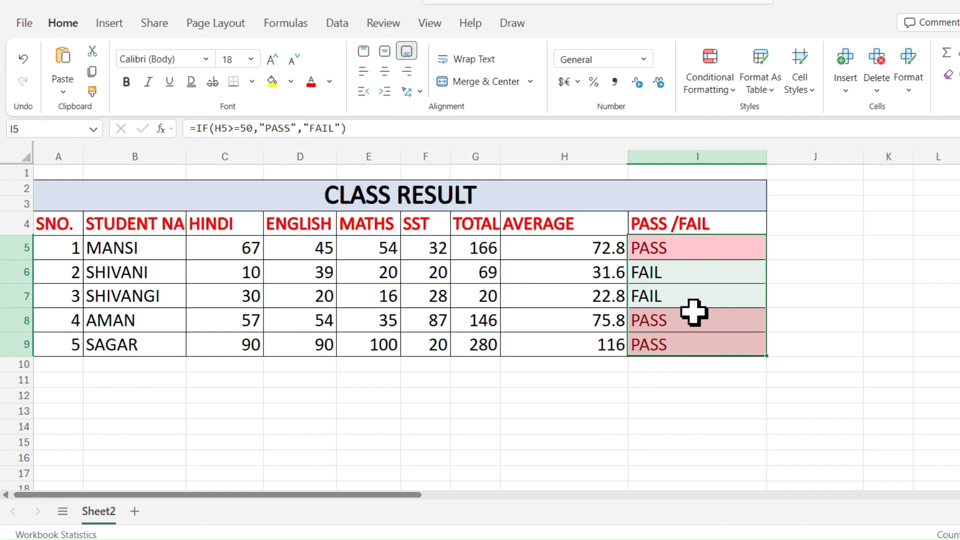
pyautogui.click(608, 274)
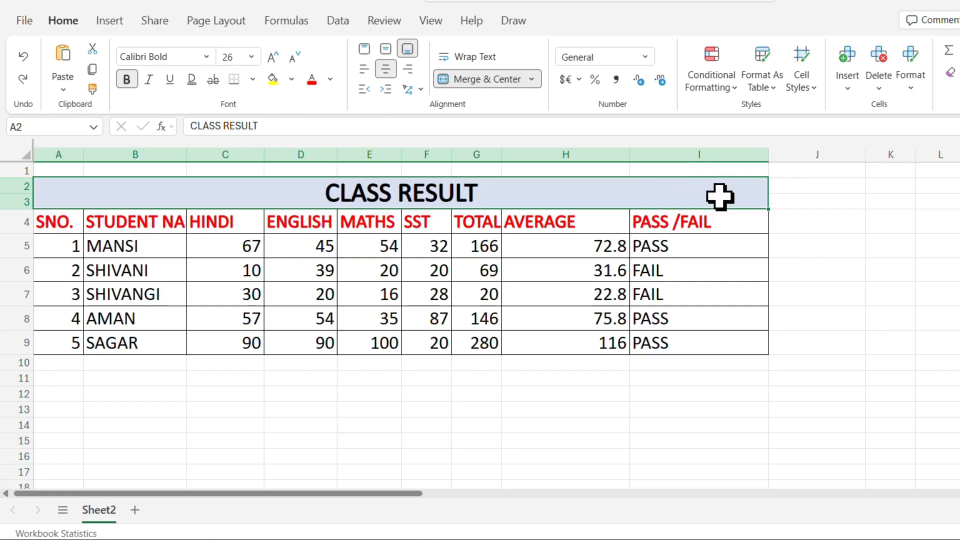
pyautogui.click(765, 85)
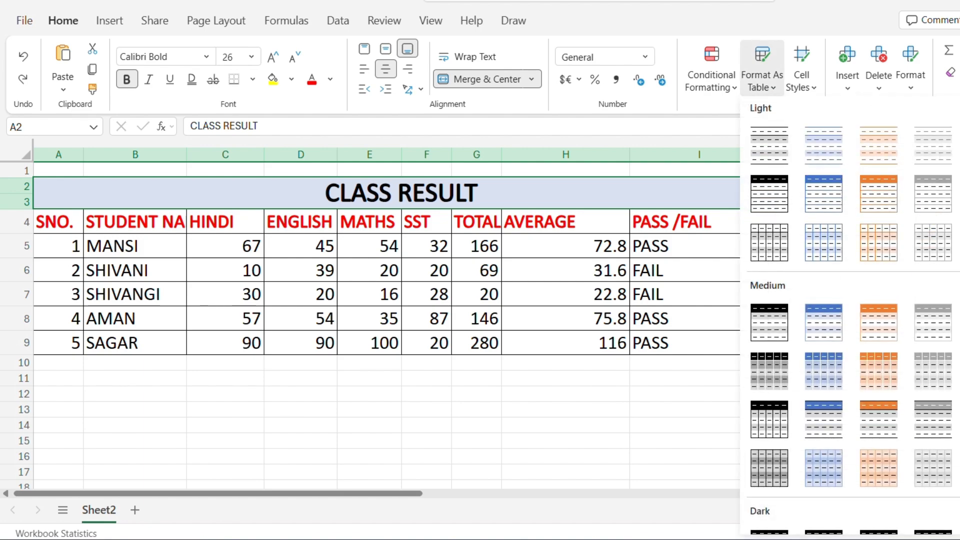
pyautogui.click(484, 432)
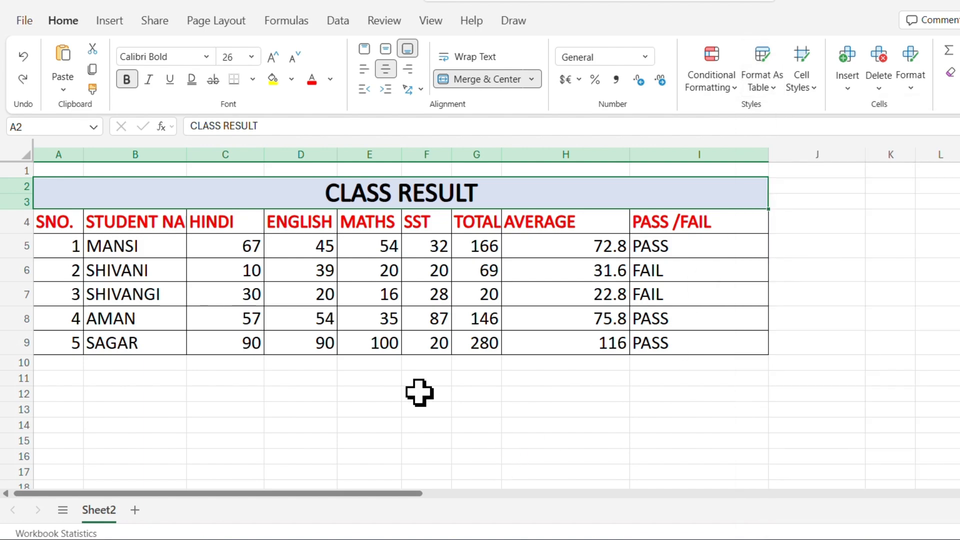
# Step: Format the range A4:I9 as a table with headers in the light black-and-grey banded style
pyautogui.moveTo(80, 228); pyautogui.dragTo(690, 332)
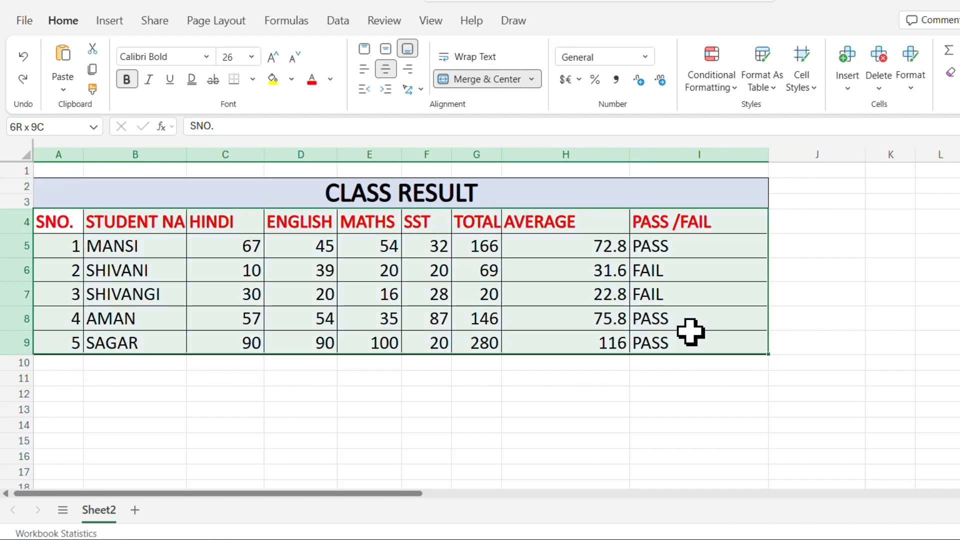
pyautogui.moveTo(42, 222); pyautogui.dragTo(720, 331)
pyautogui.click(770, 90)
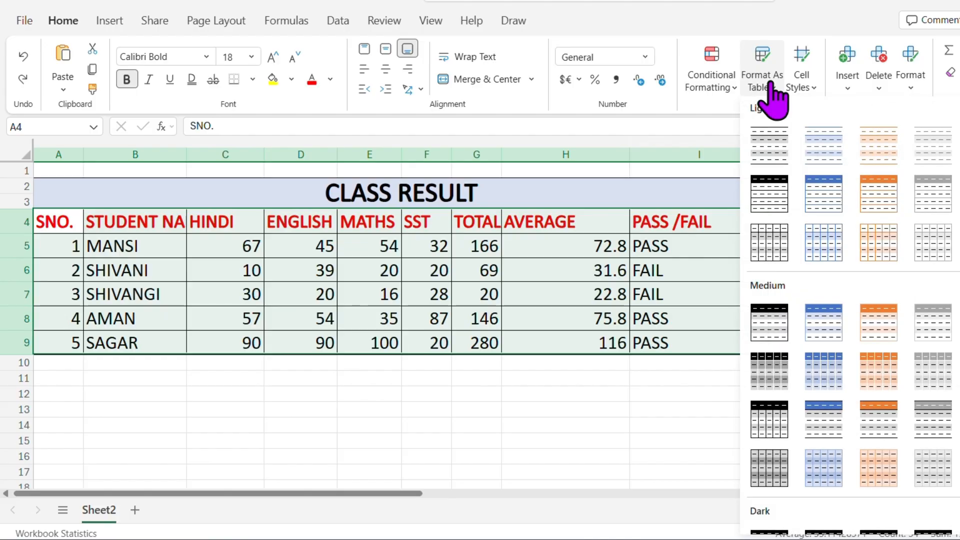
pyautogui.click(775, 153)
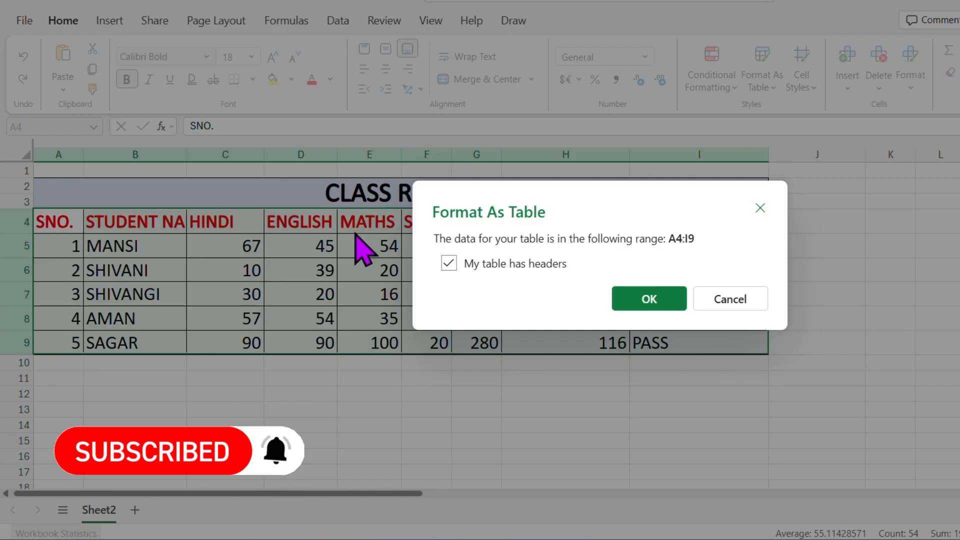
pyautogui.click(649, 299)
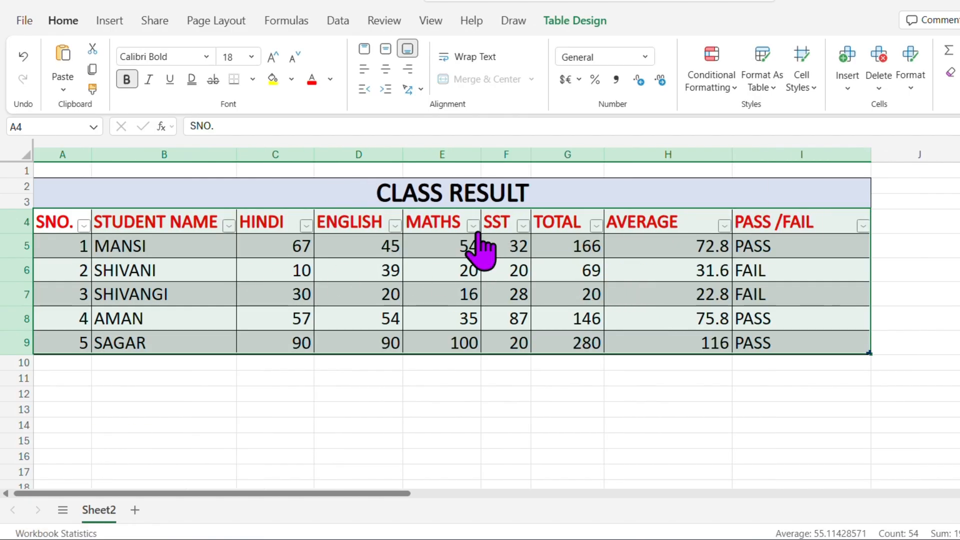
pyautogui.click(473, 226)
pyautogui.click(780, 243)
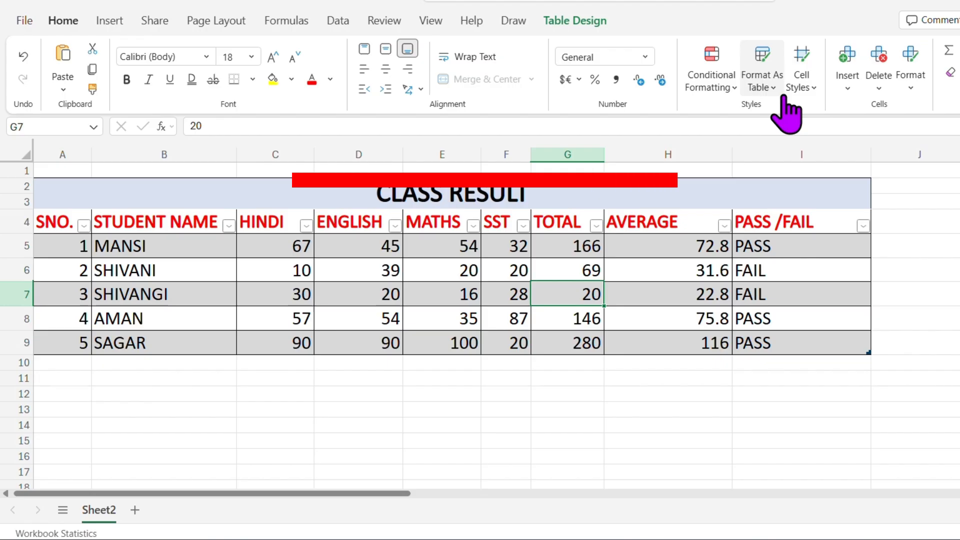
pyautogui.press('Left')
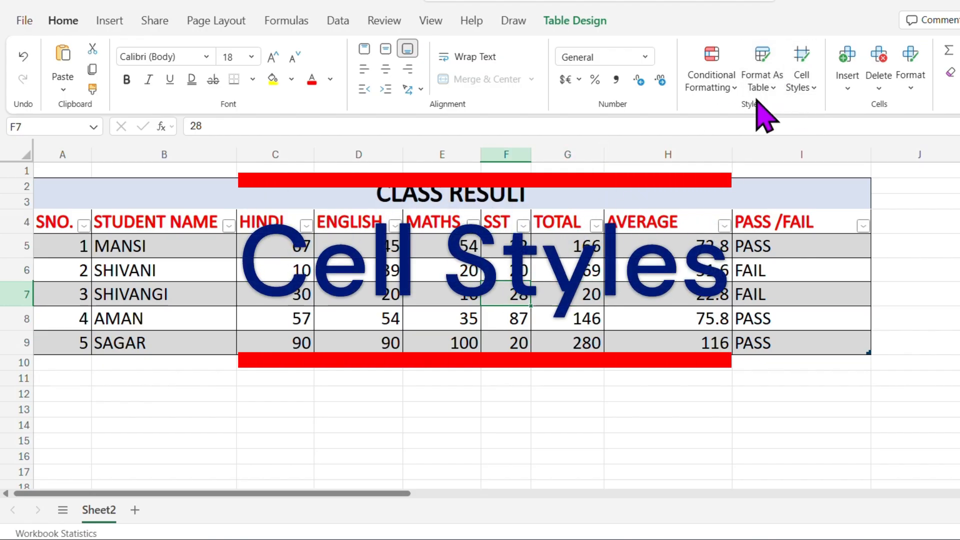
# Step: Apply the Accent2 cell style to the MATHS cell E6 and replace it with the 20% - Accent3 style
pyautogui.click(810, 91)
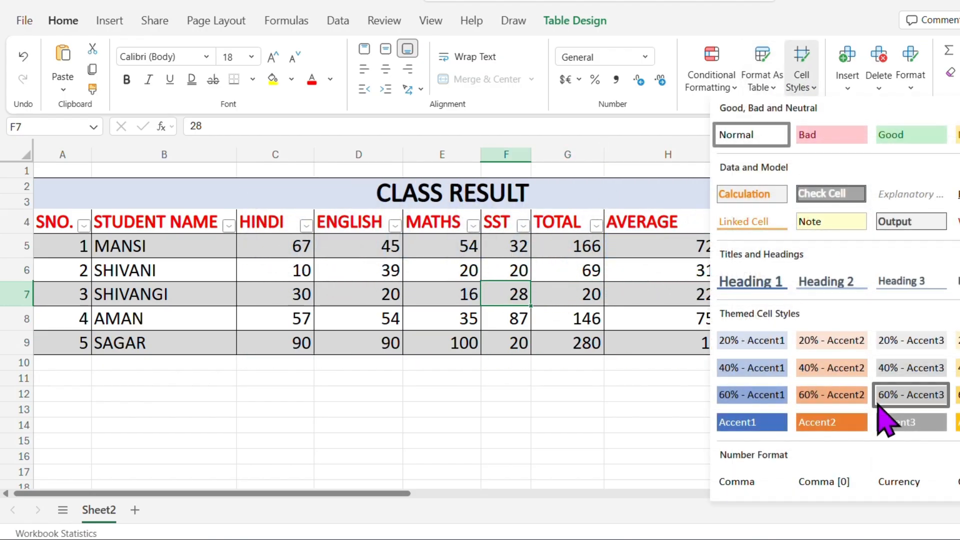
pyautogui.click(460, 273)
pyautogui.click(460, 271)
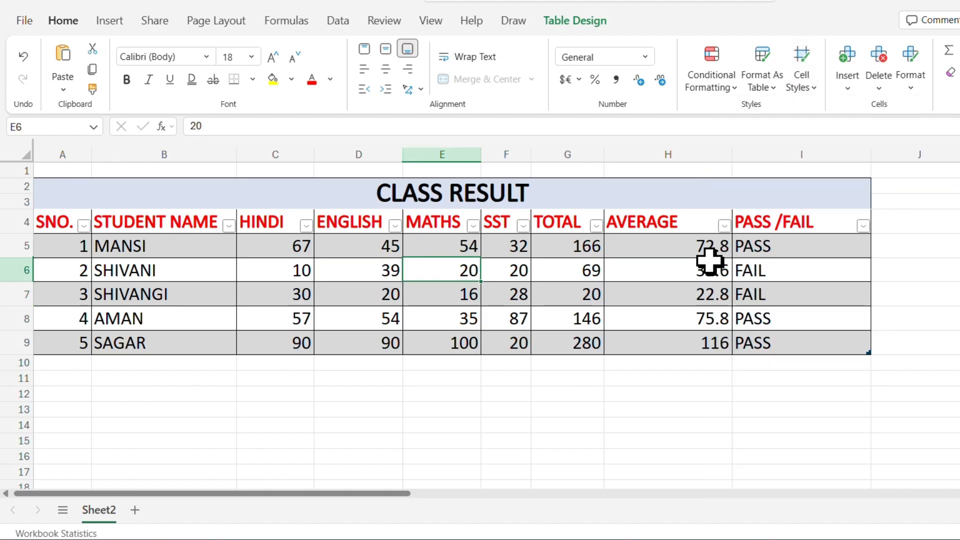
pyautogui.click(792, 88)
pyautogui.click(824, 425)
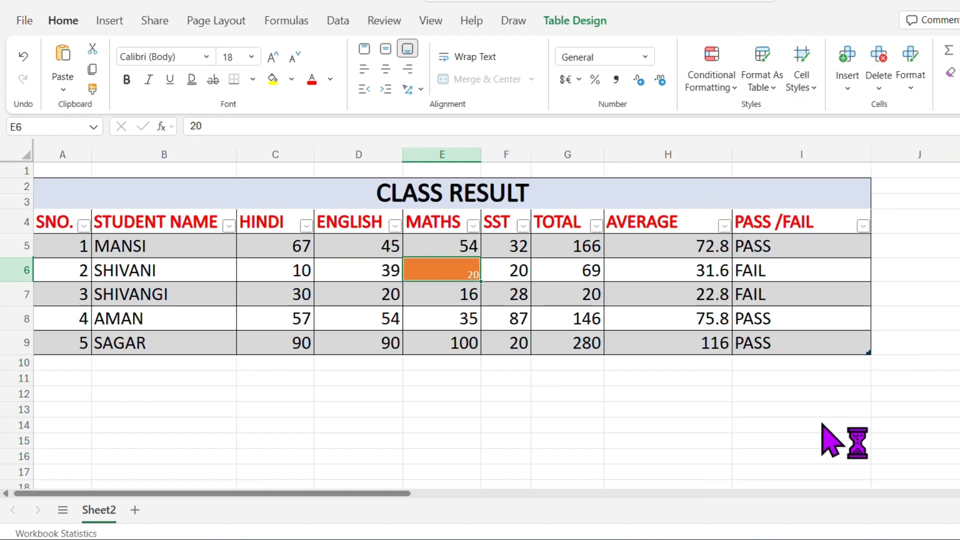
pyautogui.click(801, 80)
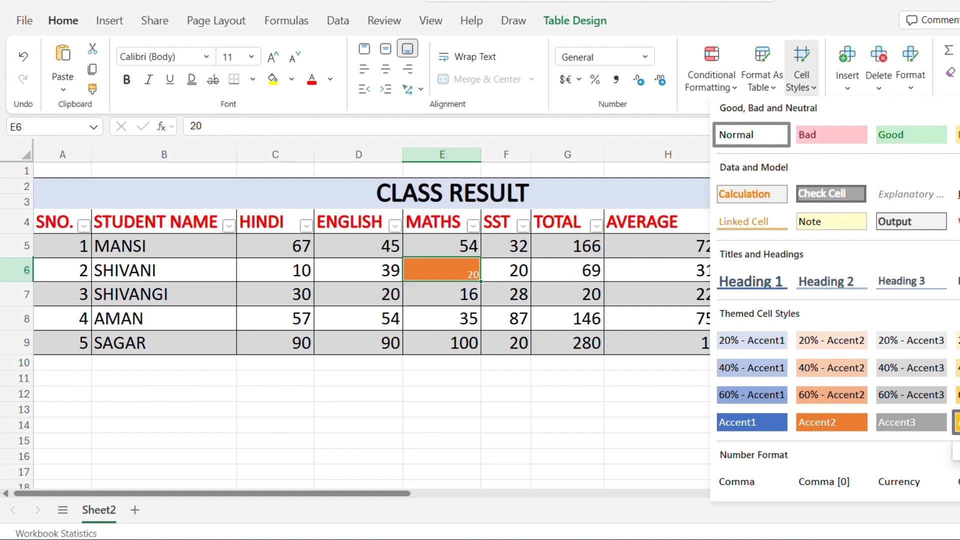
pyautogui.click(891, 343)
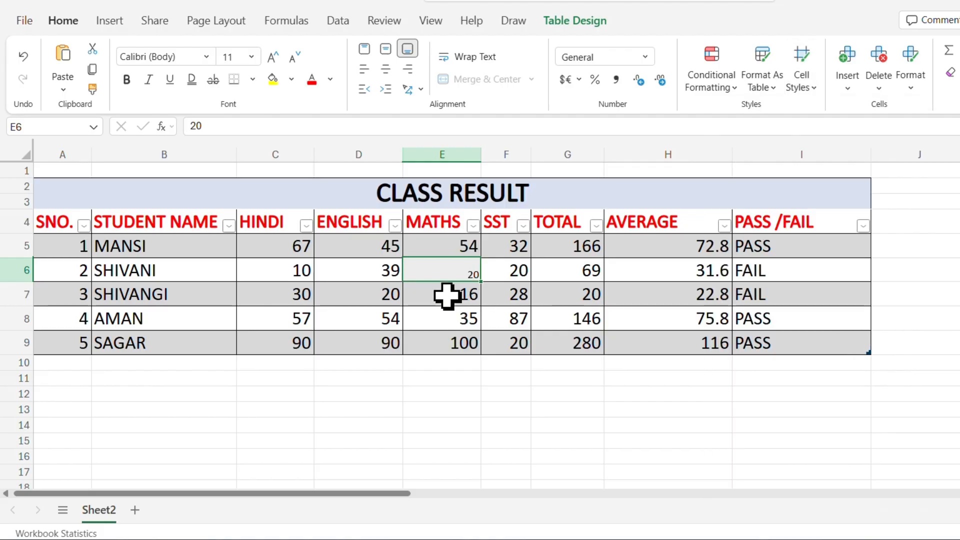
# Step: Replace the style of the MATHS cell E6 with the solid gold accent cell style with white text
pyautogui.click(800, 84)
pyautogui.click(956, 422)
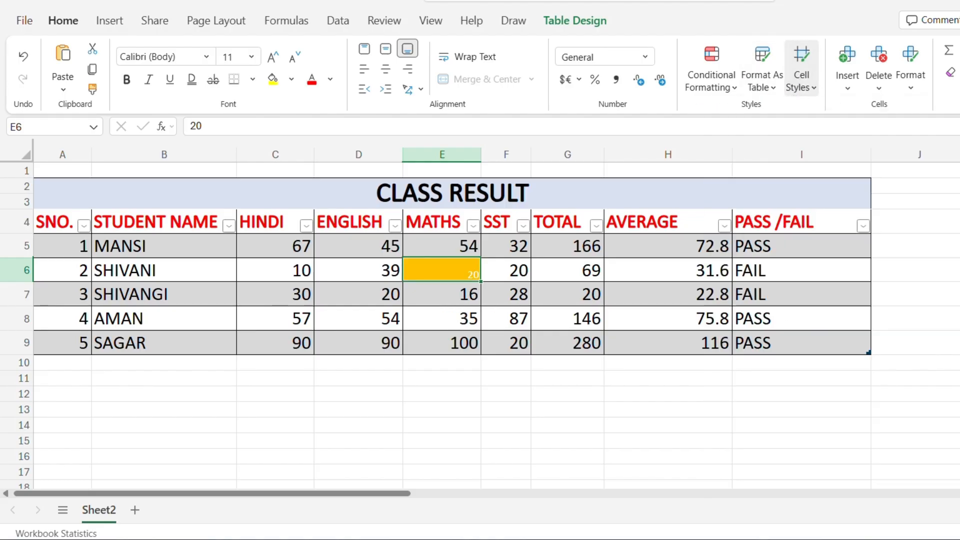
pyautogui.click(470, 309)
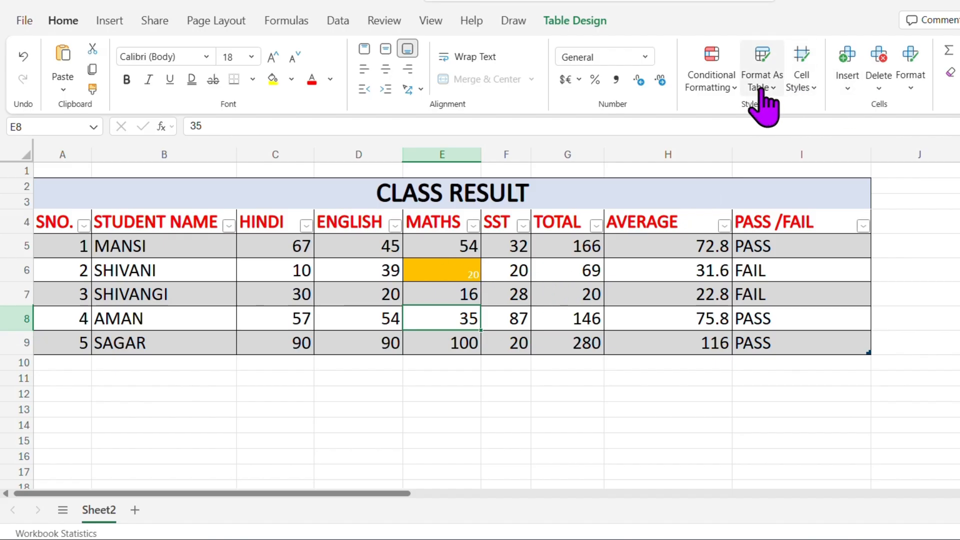
# Step: Add magenta gradient-fill data bars to the ENGLISH marks in D5:D9
pyautogui.click(720, 88)
pyautogui.moveTo(751, 186)
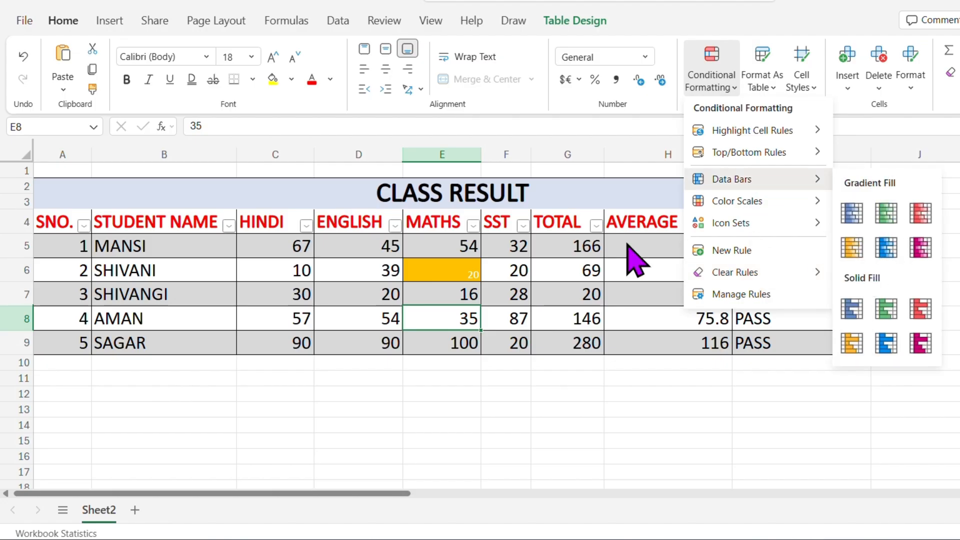
pyautogui.click(367, 247)
pyautogui.moveTo(368, 247); pyautogui.dragTo(366, 347)
pyautogui.click(705, 85)
pyautogui.moveTo(734, 179)
pyautogui.click(916, 248)
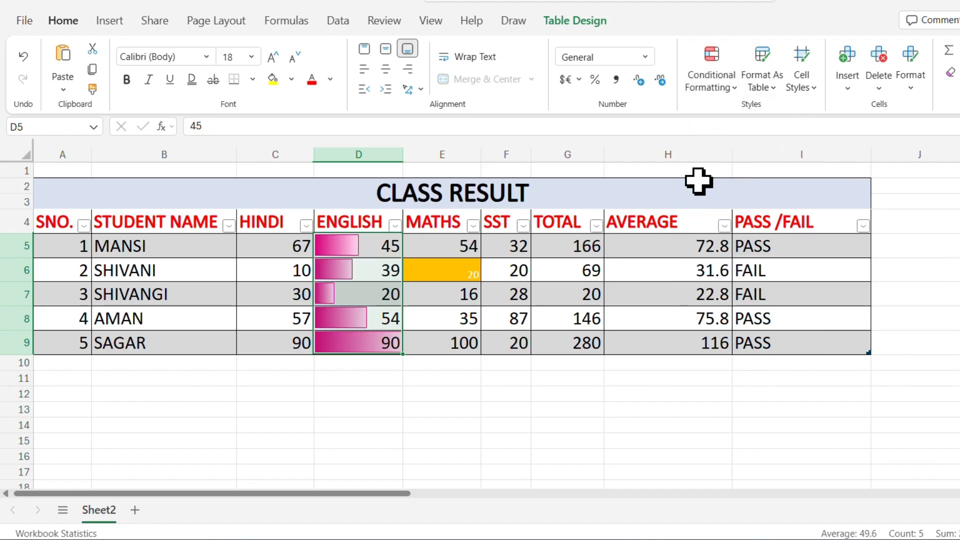
# Step: Apply the red-white-blue color scale, with red for the highest values, to the TOTAL values in G5:G9
pyautogui.moveTo(574, 247); pyautogui.dragTo(575, 345)
pyautogui.click(710, 80)
pyautogui.moveTo(787, 216)
pyautogui.click(882, 248)
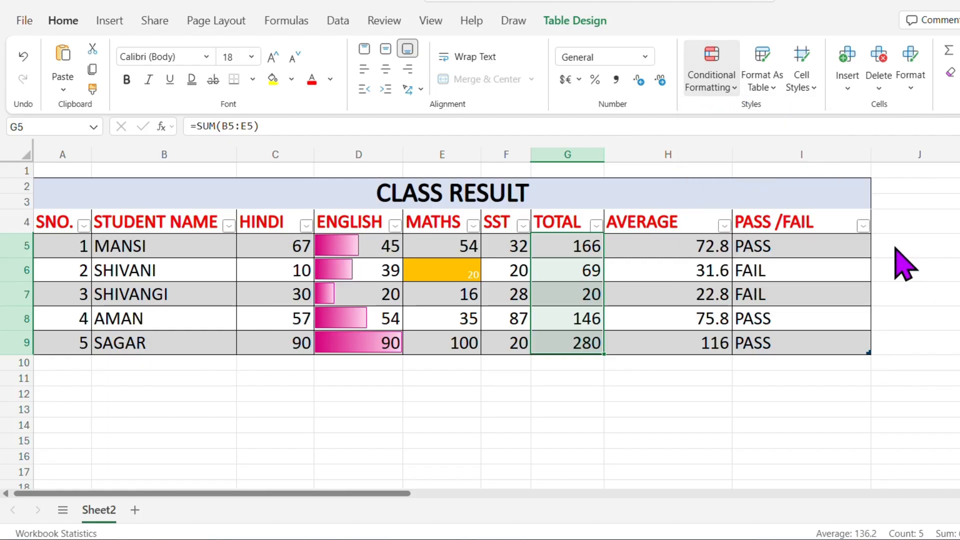
pyautogui.click(716, 344)
pyautogui.moveTo(559, 272); pyautogui.dragTo(558, 344)
pyautogui.click(725, 90)
pyautogui.moveTo(751, 263)
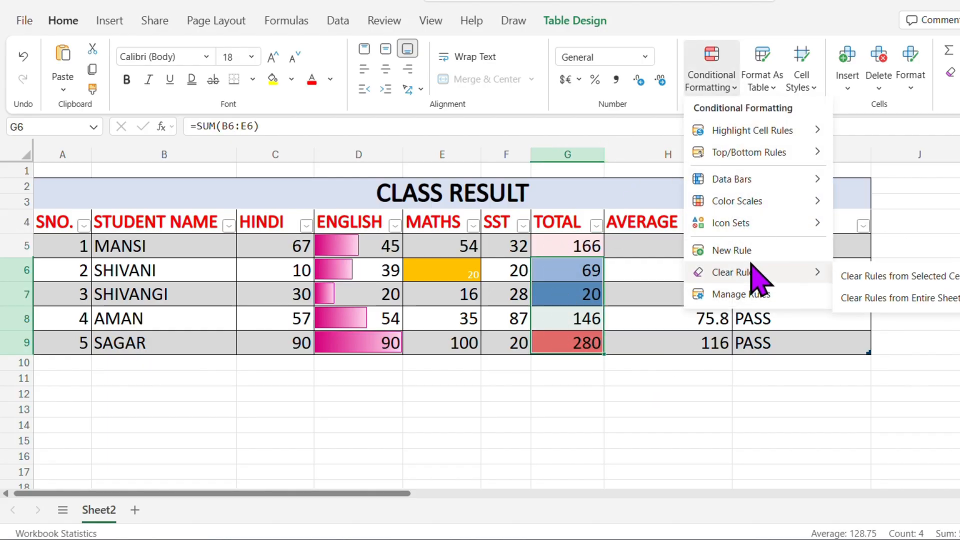
pyautogui.press('Escape')
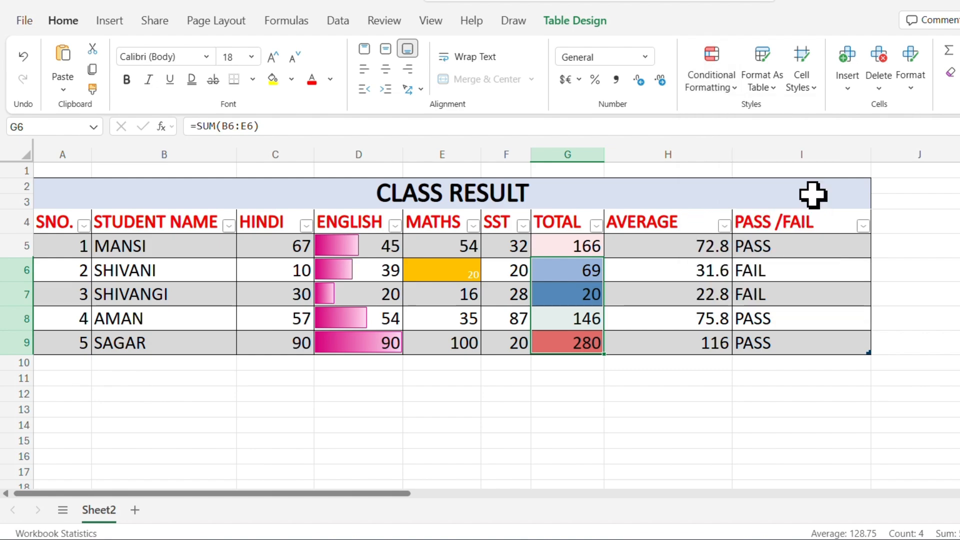